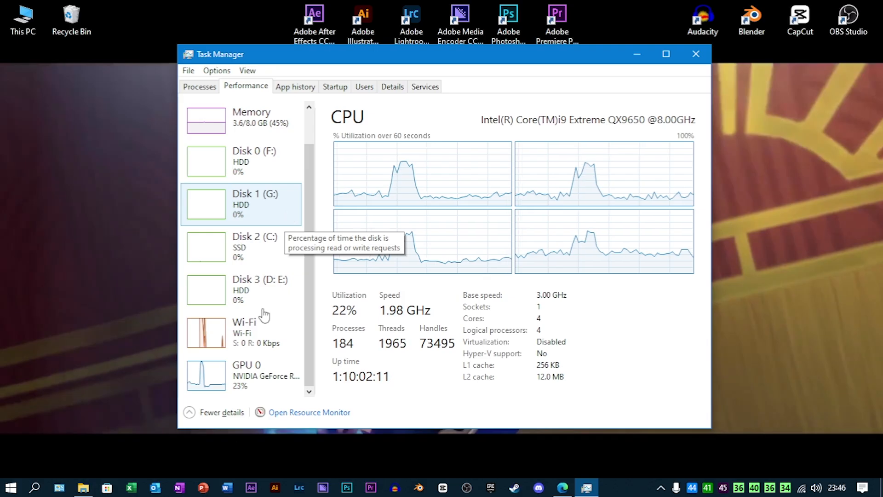
Step: Examine the processor and graphics card names on Task Manager's CPU and GPU performance pages
click(277, 392)
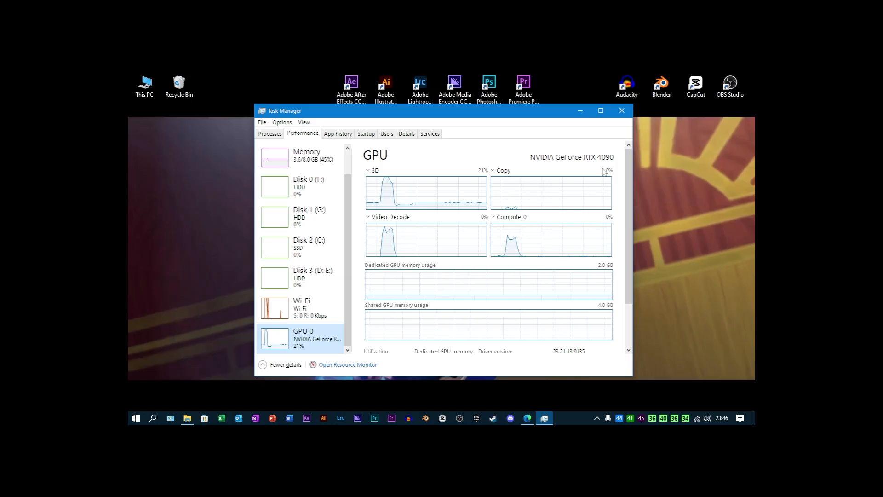
scroll(252, 250, up, 1)
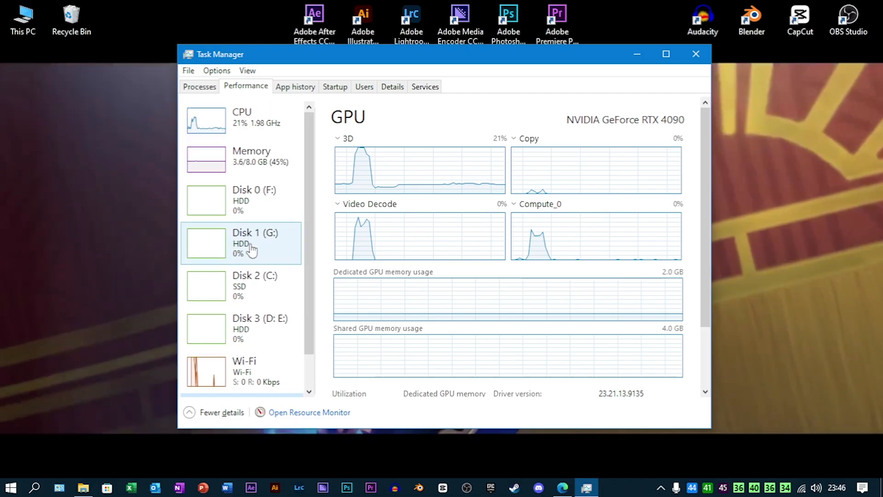
click(277, 138)
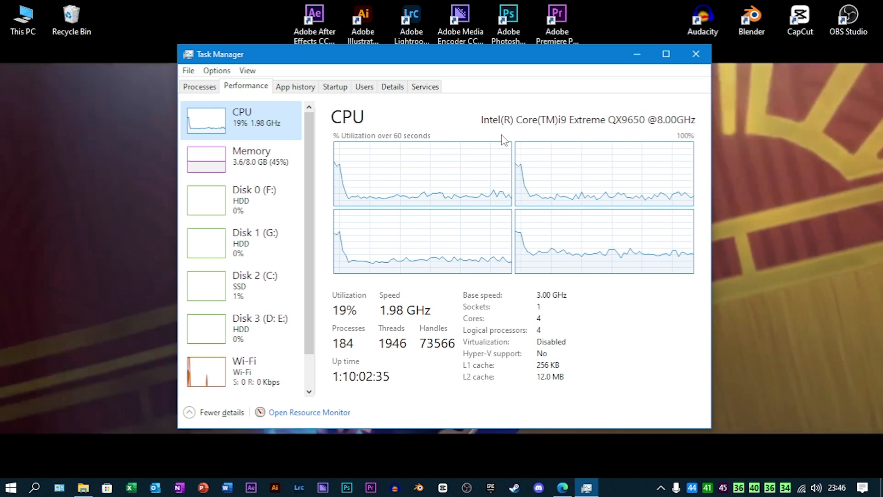
scroll(290, 258, down, 1)
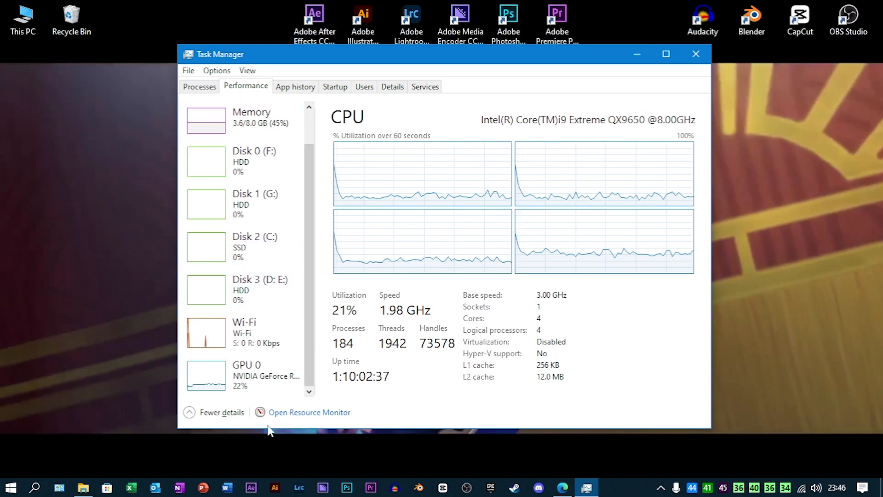
click(276, 394)
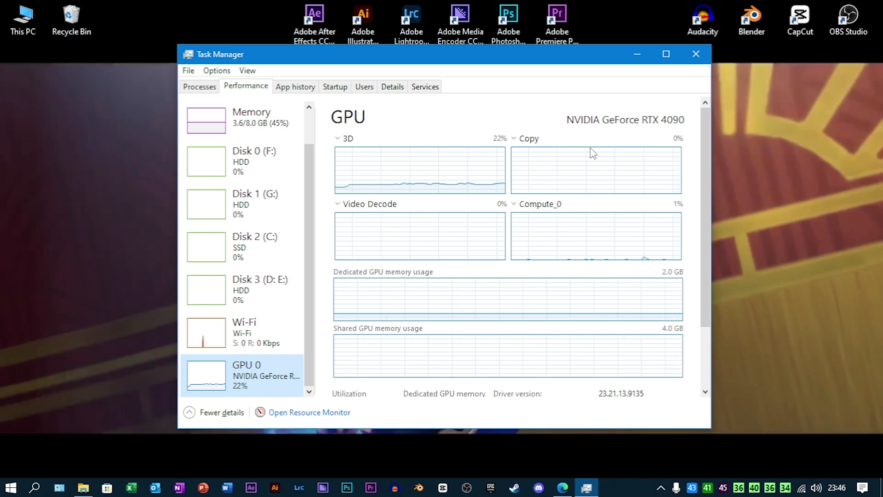
scroll(264, 158, up, 1)
click(258, 120)
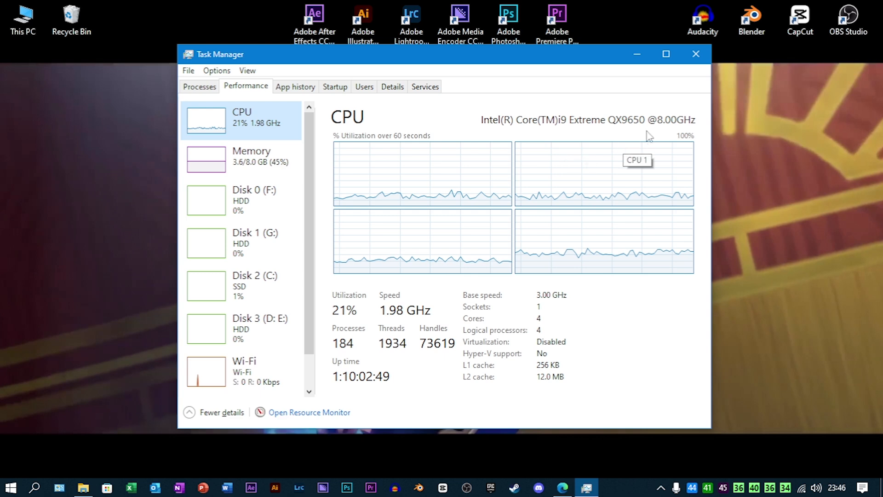
scroll(285, 202, down, 2)
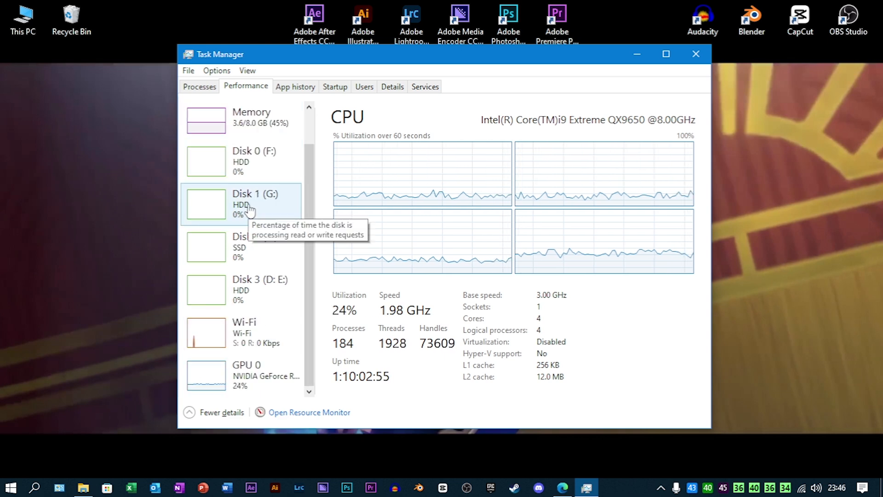
scroll(291, 202, up, 2)
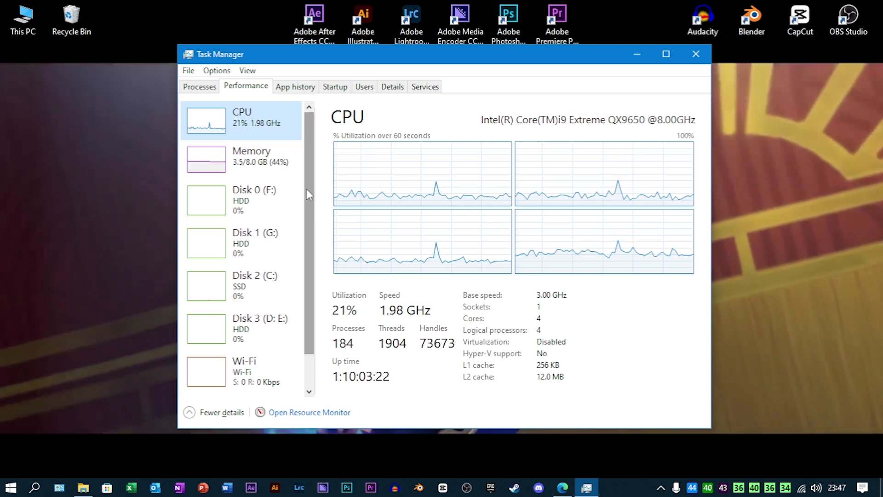
scroll(292, 199, down, 1)
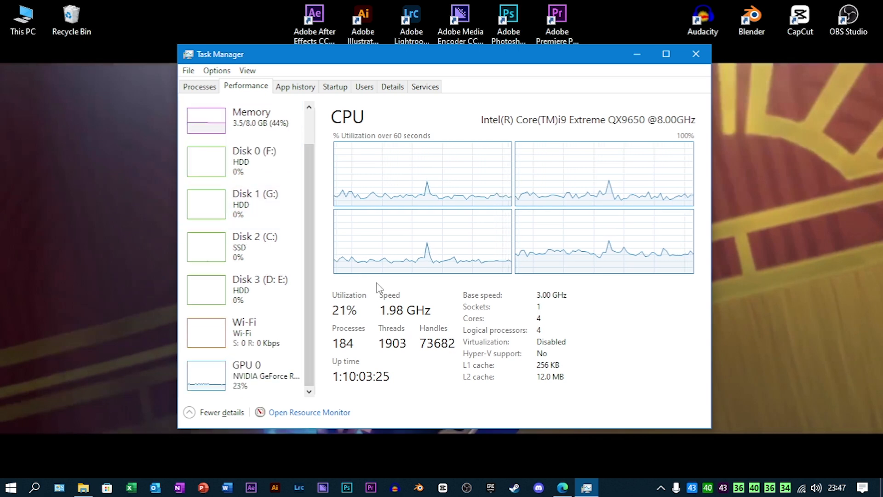
scroll(383, 278, up, 1)
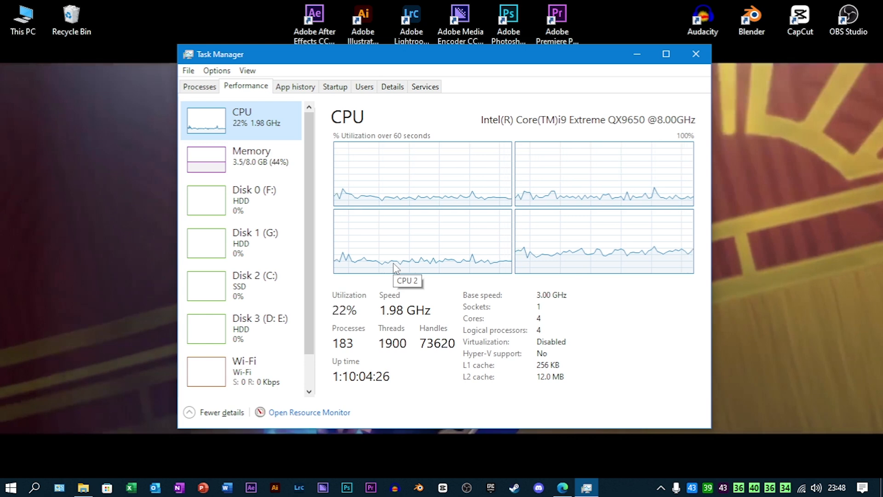
Step: Launch the Registry Editor by running regedit
key(super+r)
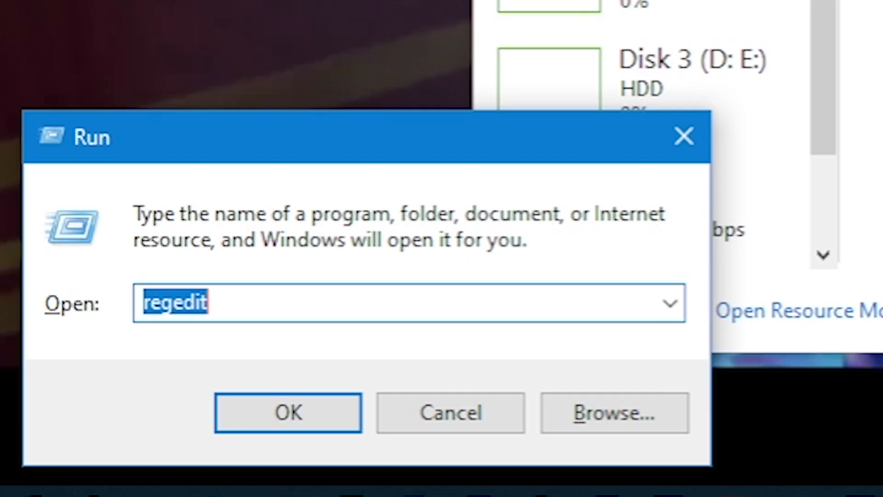
text(REGEDIT)
key(Return)
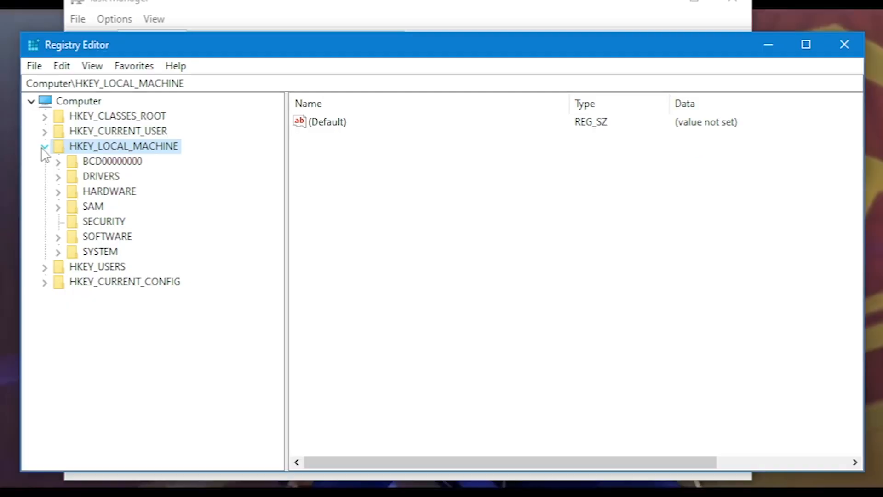
Step: Expand HKEY_LOCAL_MACHINE\HARDWARE\DESCRIPTION\System\CentralProcessor and select key 0
click(44, 147)
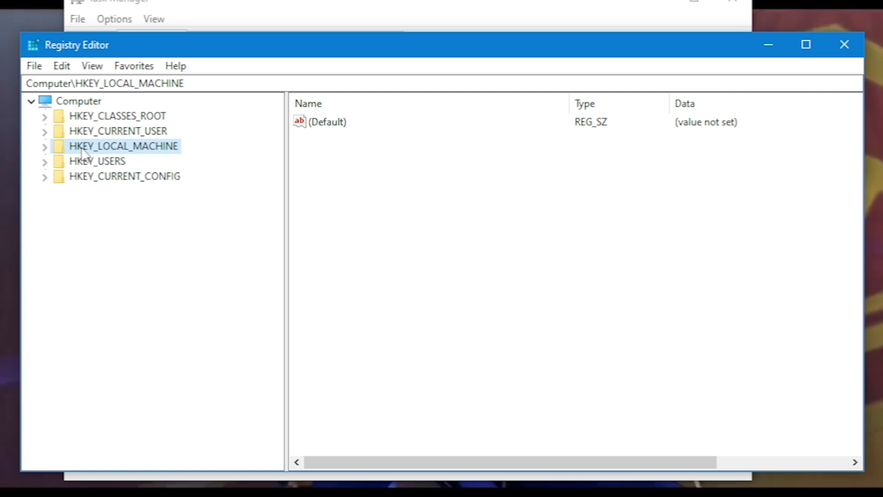
click(44, 146)
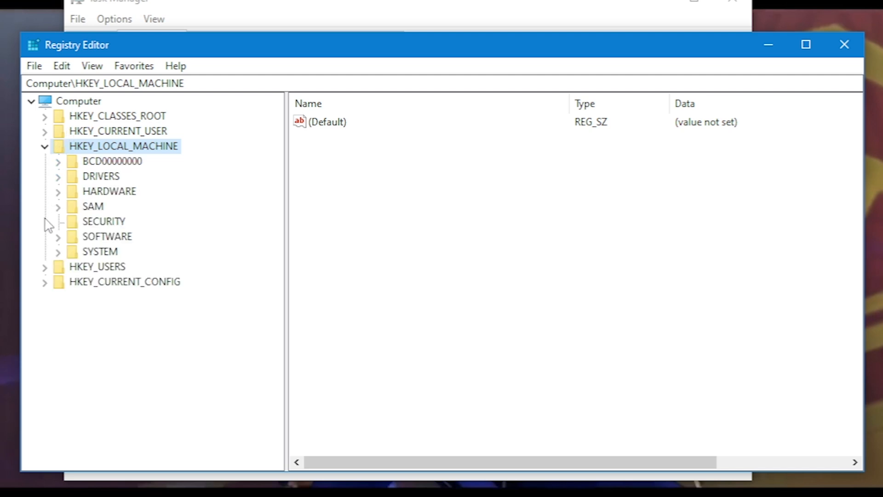
click(58, 192)
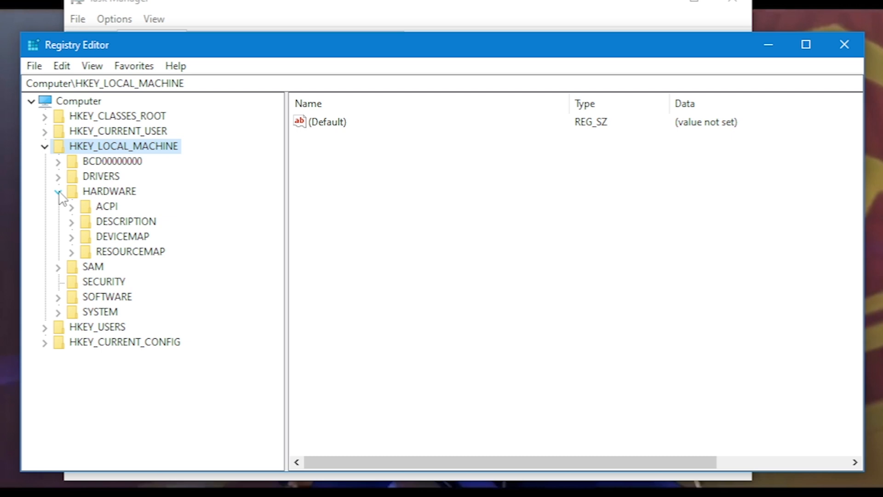
click(71, 223)
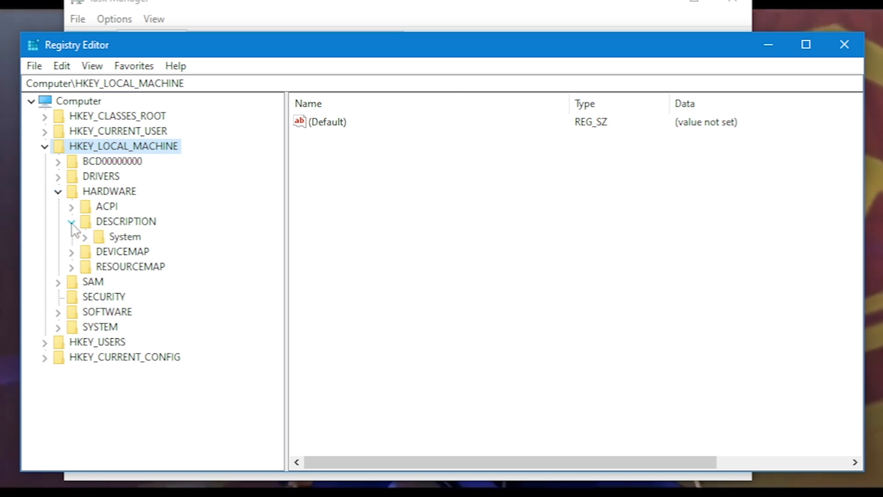
click(86, 238)
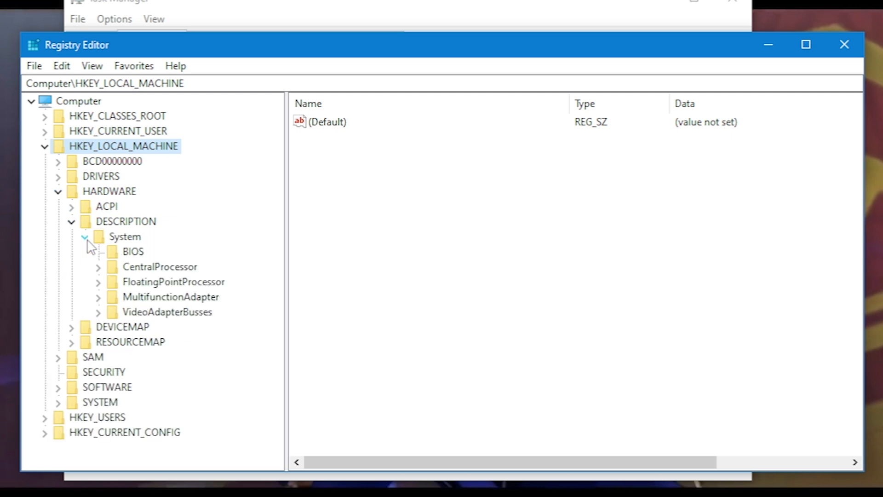
click(99, 268)
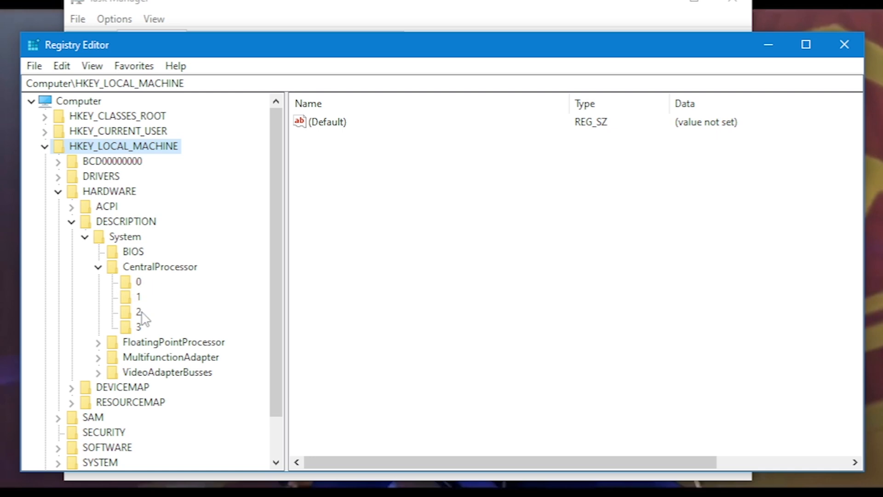
click(136, 282)
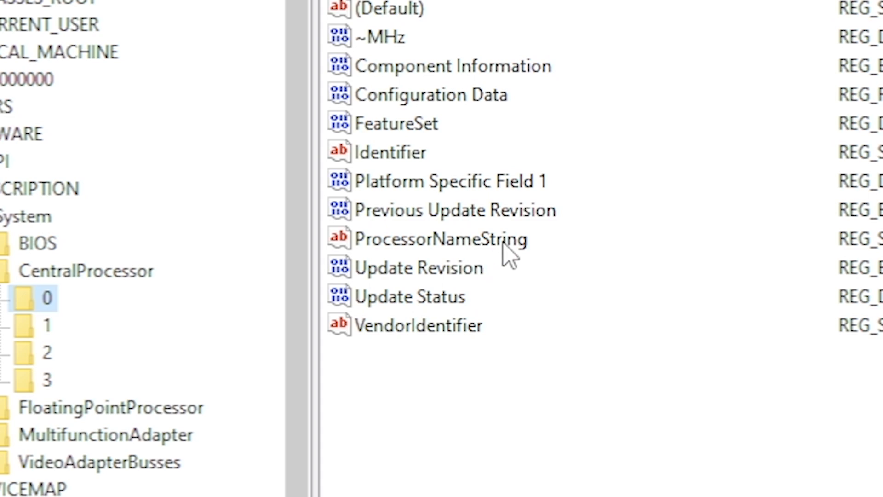
Step: Open key 0's ProcessorNameString for editing and compare its text with the CPU name in Task Manager
right_click(506, 252)
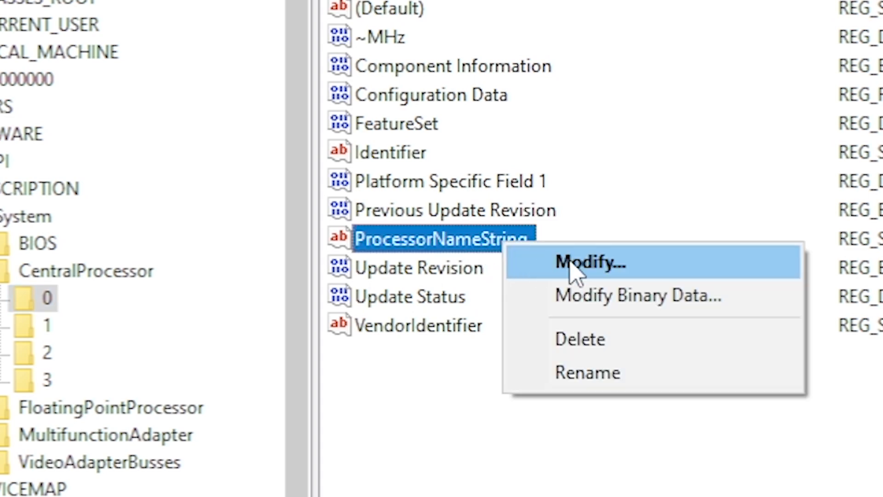
click(568, 261)
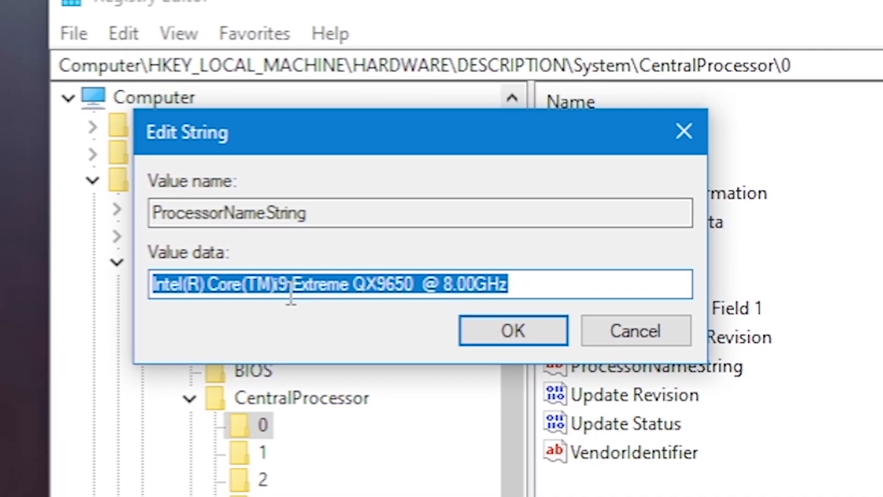
click(183, 229)
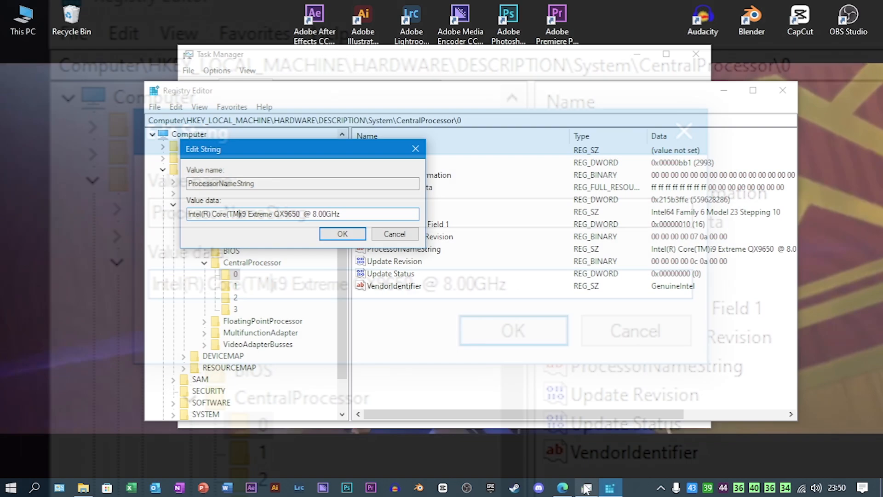
click(586, 488)
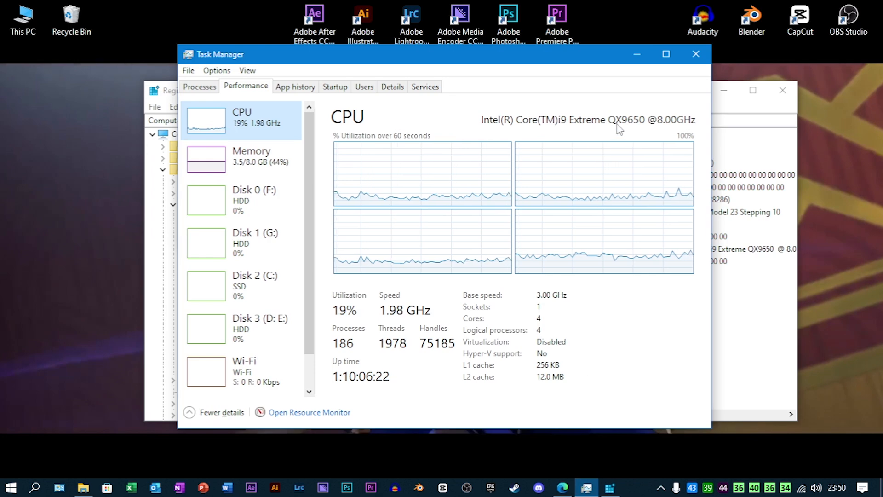
click(637, 53)
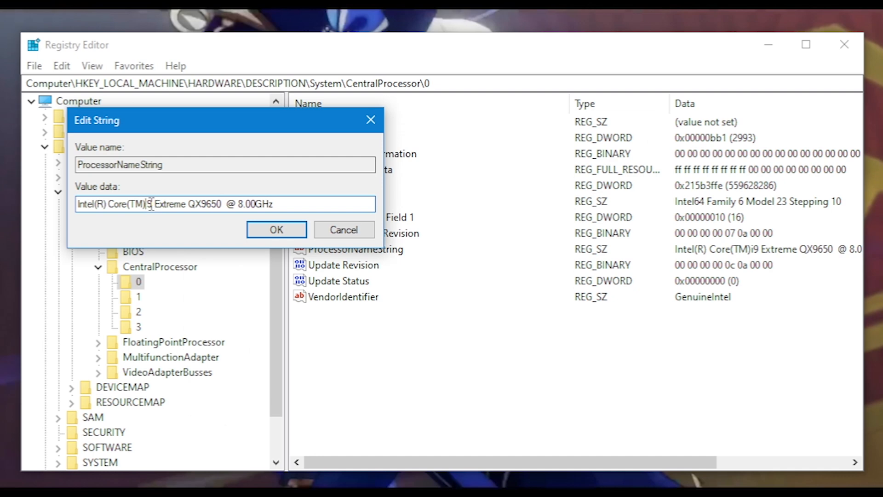
Step: Replace the processor series right after Core(TM) in the value data with 4
key(BackSpace)
key(BackSpace)
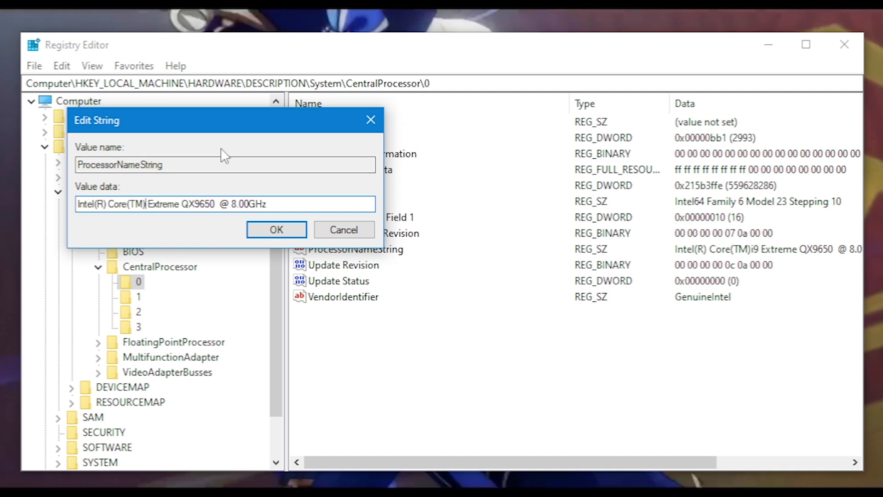
text(2)
key(BackSpace)
text(4)
Step: Change the model designation after Extreme in the value data to Q9650XT SE
key(Right)
key(Right)
key(Right)
key(Right)
key(Right)
key(Right)
key(Right)
key(Right)
key(Right)
key(Right)
key(BackSpace)
click(215, 206)
text(X)
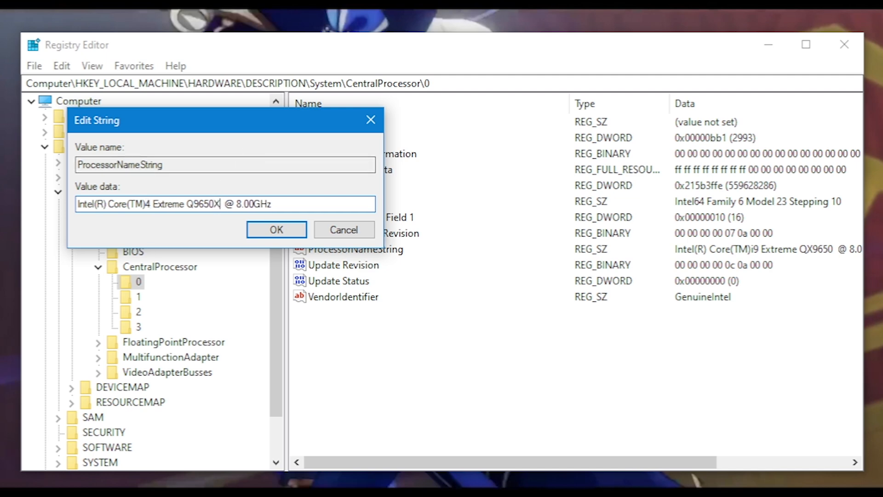
text(T SE)
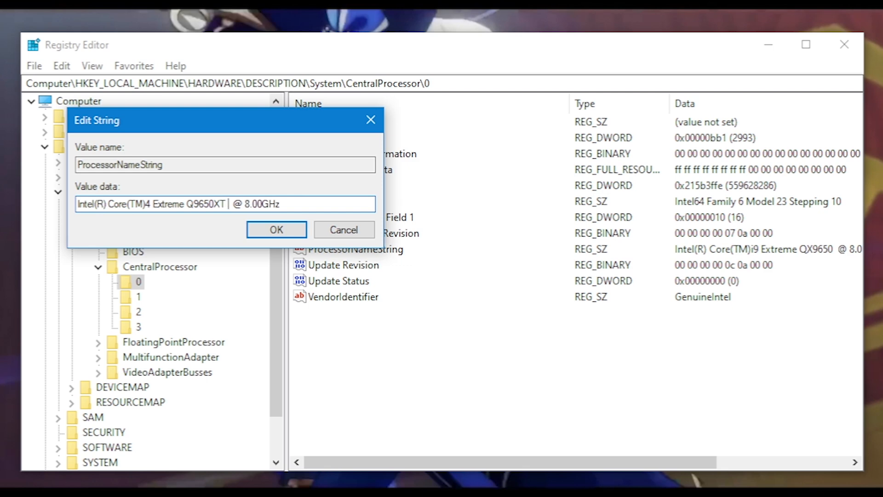
Step: Set the clock speed at the end of the value data to 12.50GHz
click(262, 206)
key(BackSpace)
text(12)
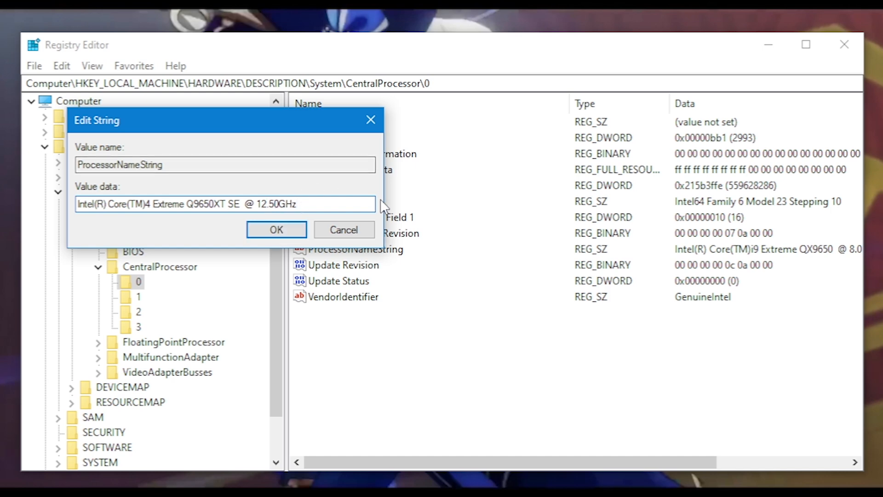
Step: Copy the complete processor name string and save key 0's ProcessorNameString value
key(ctrl+a)
key(ctrl+c)
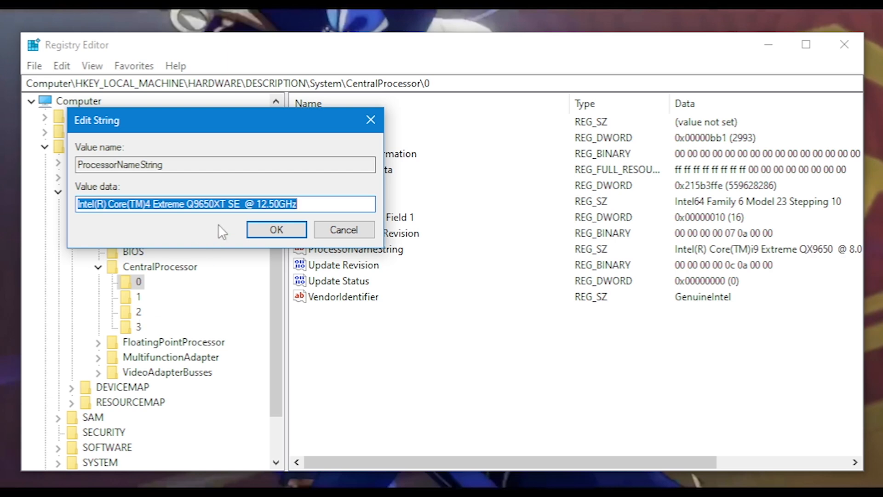
click(277, 230)
Step: Replace ProcessorNameString in CentralProcessor key 1 with the copied string Intel(R) Core(TM)4 Extreme Q9650XT SE @ 12.50GHz
click(138, 297)
right_click(137, 296)
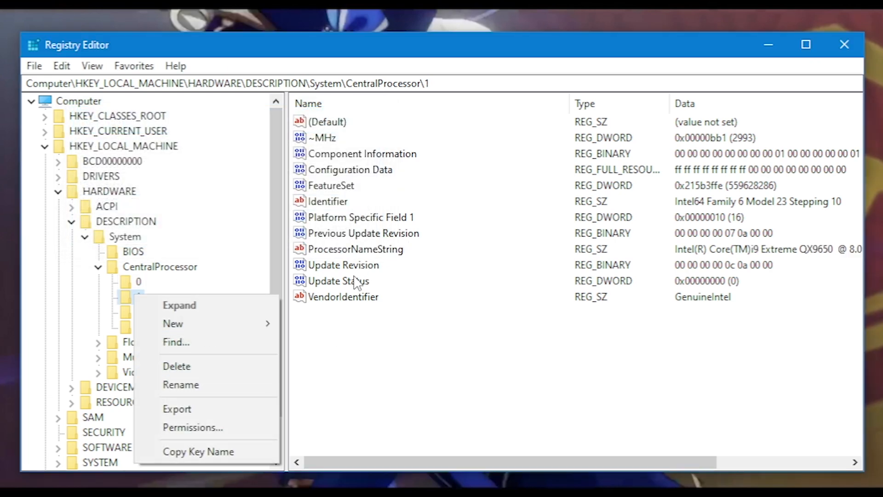
click(383, 248)
right_click(386, 246)
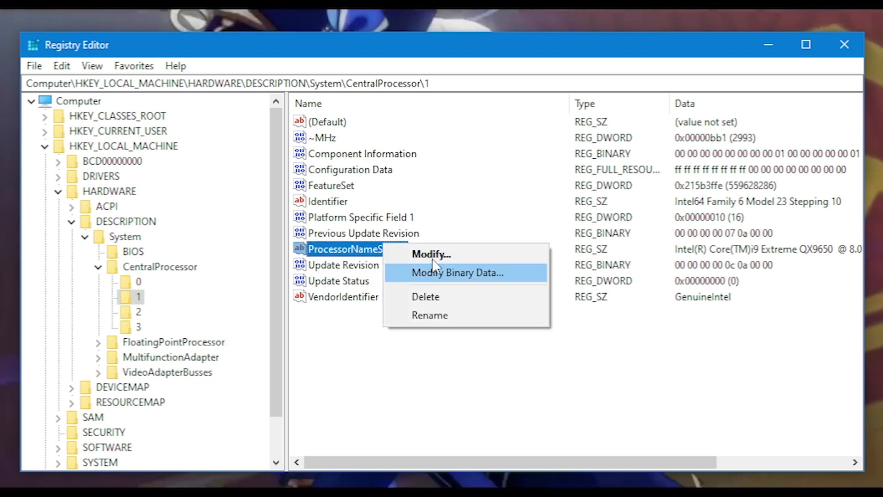
click(429, 253)
key(ctrl+v)
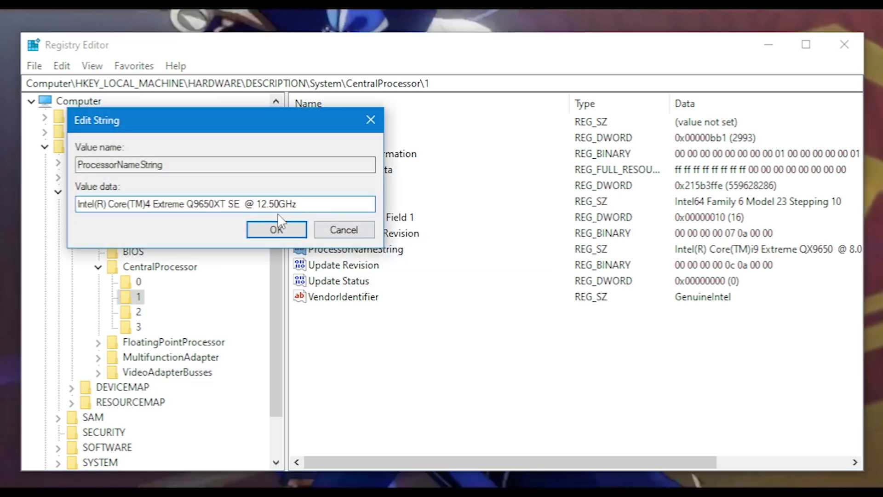
click(277, 229)
Step: Replace ProcessorNameString in CentralProcessor key 2 with the copied string Intel(R) Core(TM)4 Extreme Q9650XT SE @ 12.50GHz
click(138, 311)
right_click(394, 251)
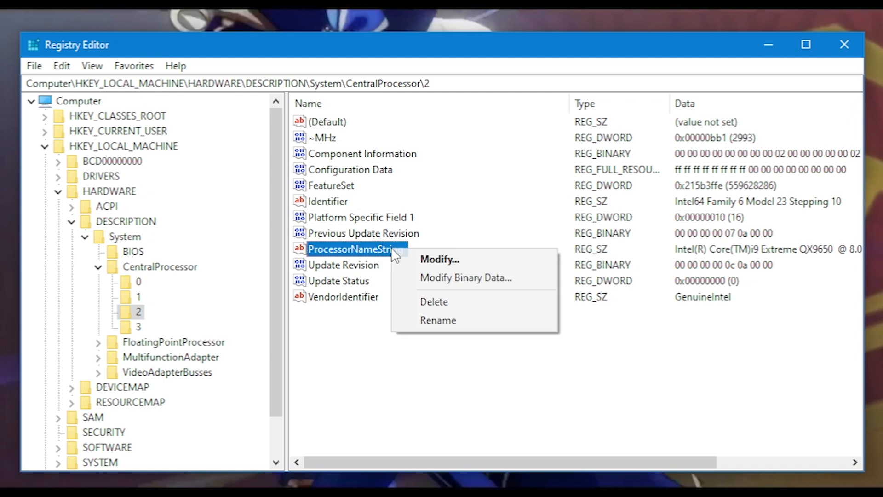
click(440, 259)
key(ctrl+v)
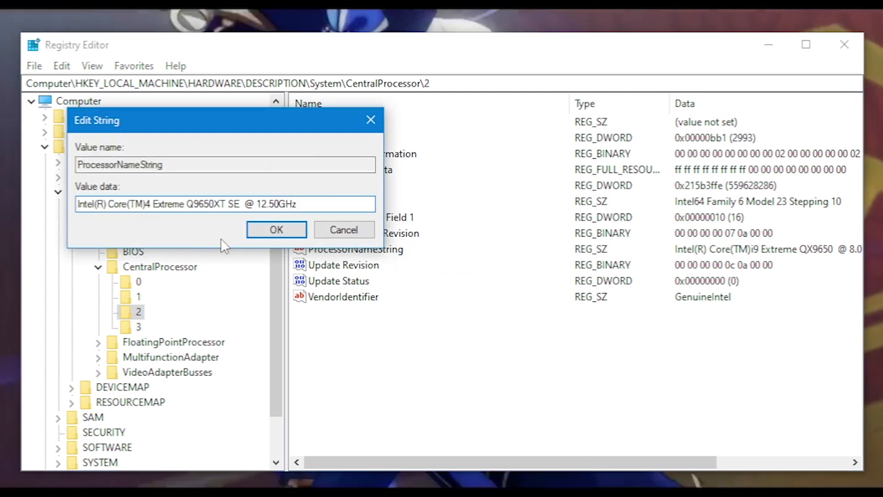
click(276, 230)
Step: Replace ProcessorNameString in CentralProcessor key 3 with the copied string Intel(R) Core(TM)4 Extreme Q9650XT SE @ 12.50GHz
click(138, 326)
right_click(391, 249)
click(421, 256)
key(ctrl+v)
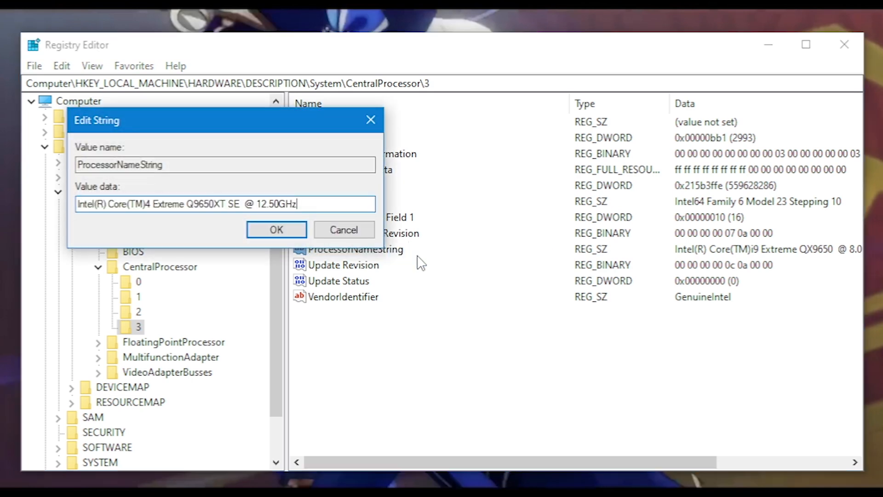
click(277, 230)
Step: Restart Task Manager and check the processor name in the CPU performance view
key(ctrl+shift+Escape)
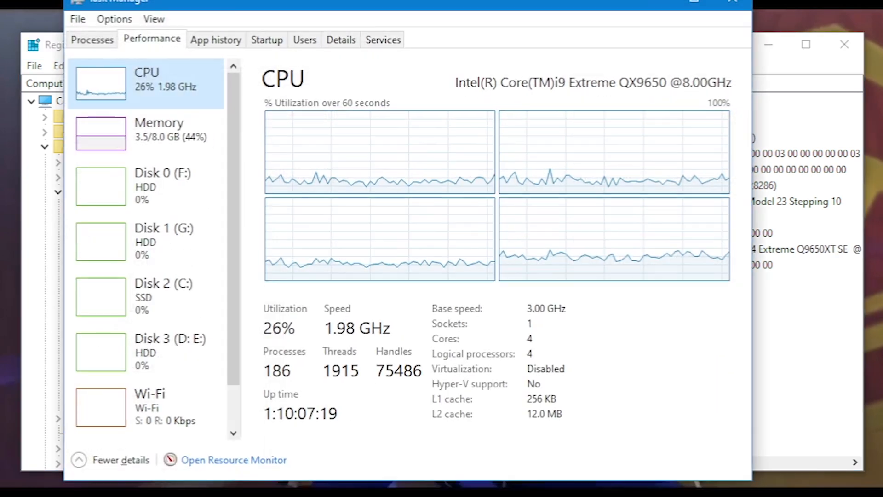
click(741, 8)
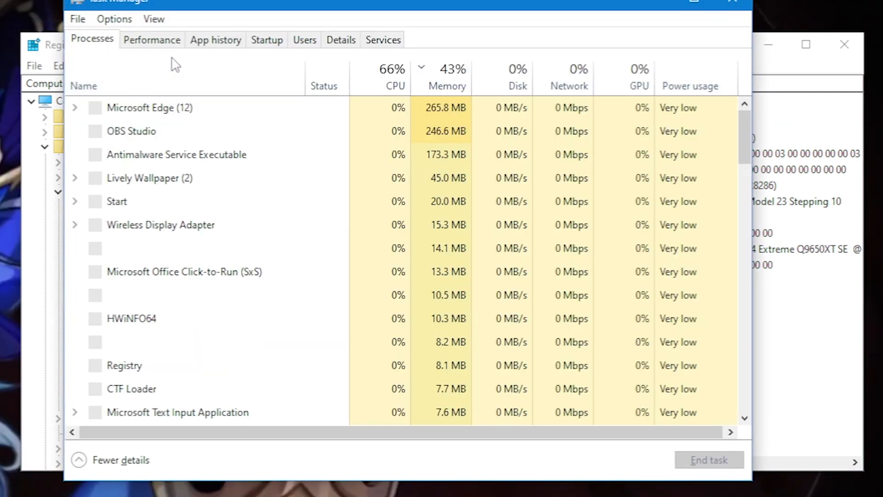
click(177, 44)
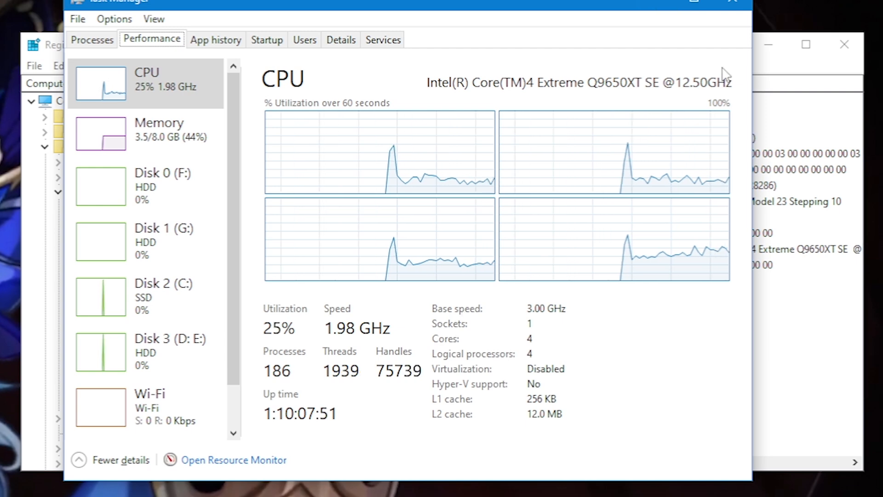
click(656, 3)
right_click(392, 249)
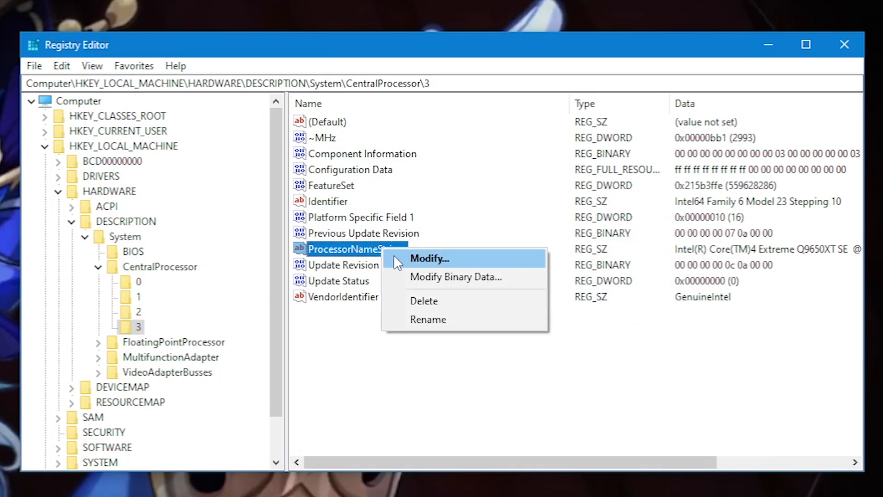
click(394, 256)
drag(83, 199, 351, 207)
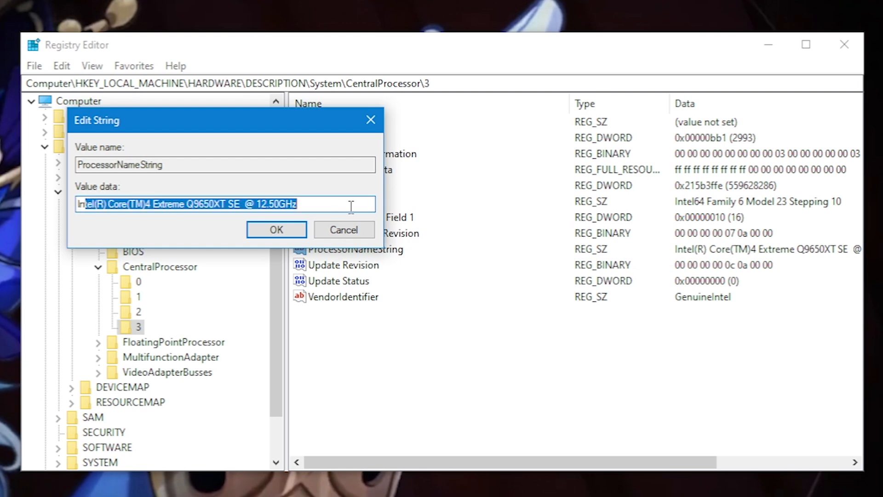
click(346, 232)
Step: View the graphics card name in Task Manager's GPU 0 performance details and return to the CPU details
key(ctrl+shift+Escape)
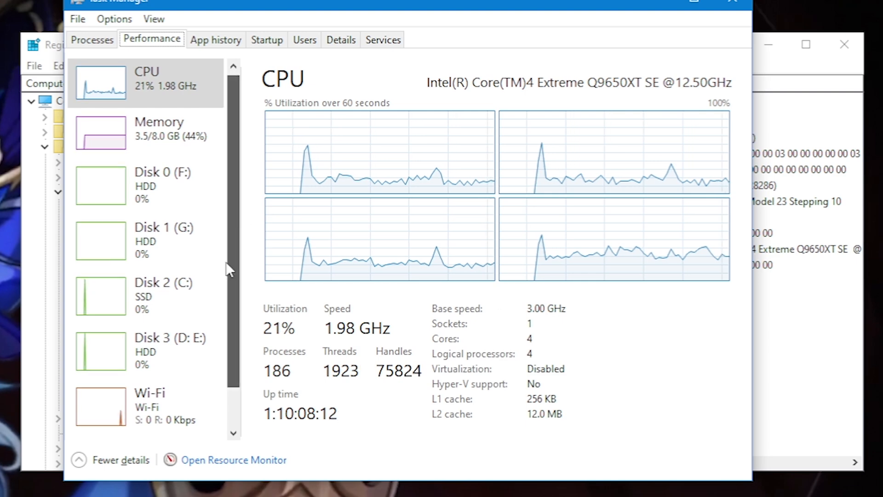
scroll(156, 400, down, 1)
click(156, 401)
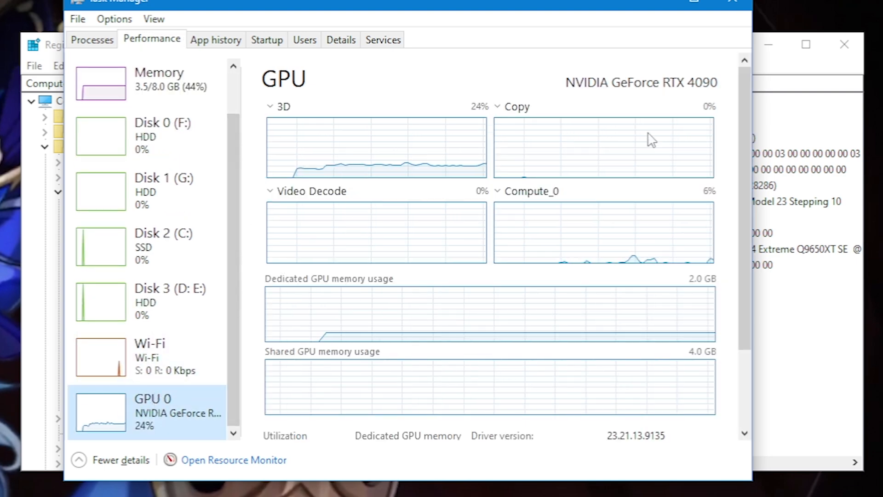
scroll(170, 183, up, 1)
click(213, 102)
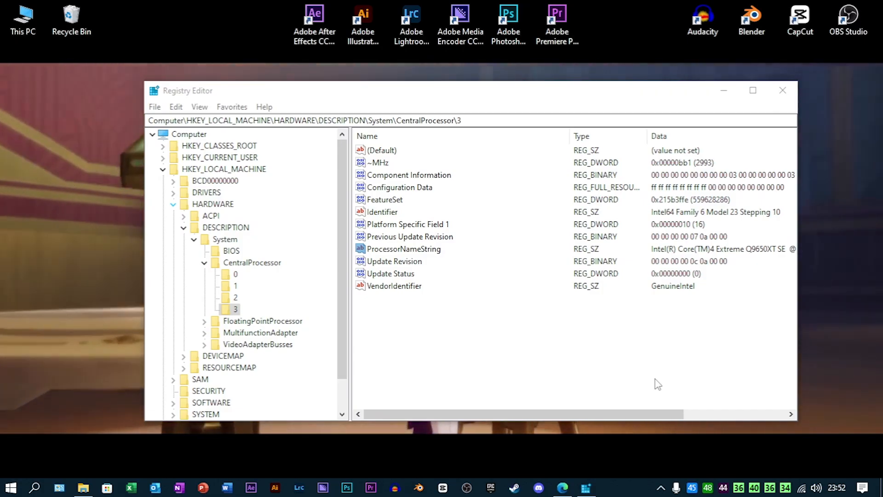
Step: Check the processor name in the properties of This PC and close the System window
right_click(6, 5)
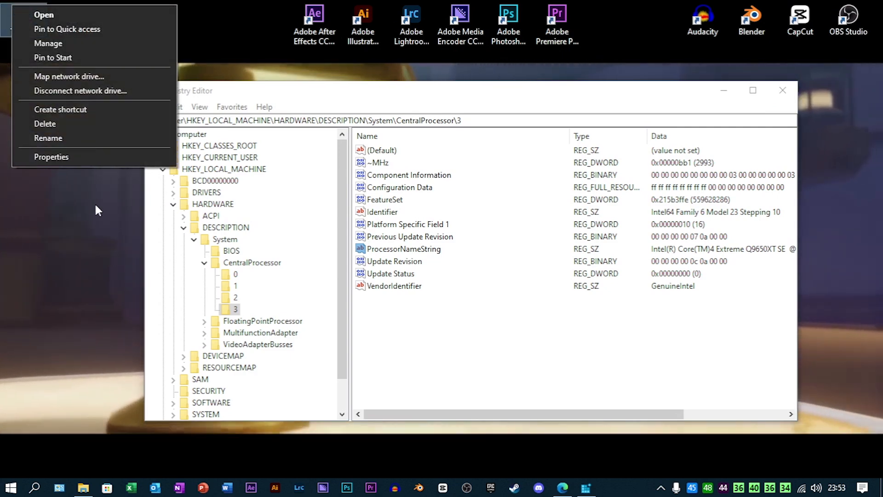
click(114, 157)
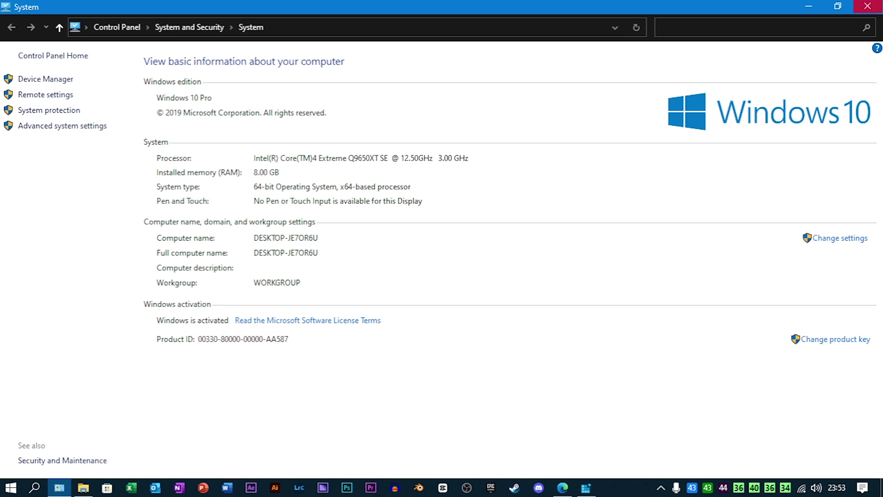
click(867, 6)
Step: Launch CPU-Z from the Tools group, examine the processor name and specification, and close it
key(super)
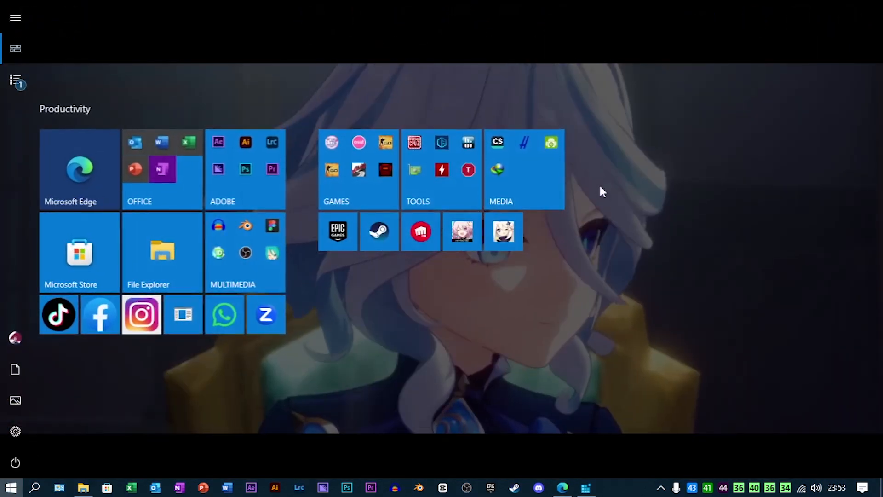
click(434, 169)
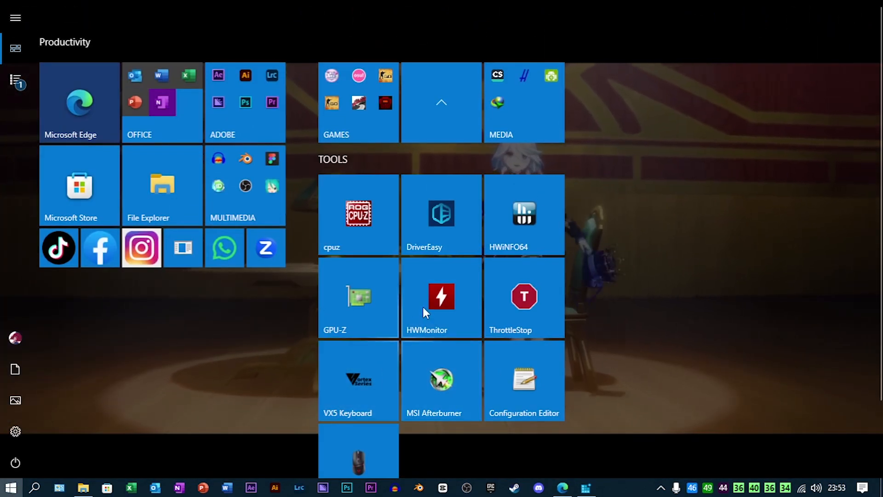
click(374, 217)
click(661, 488)
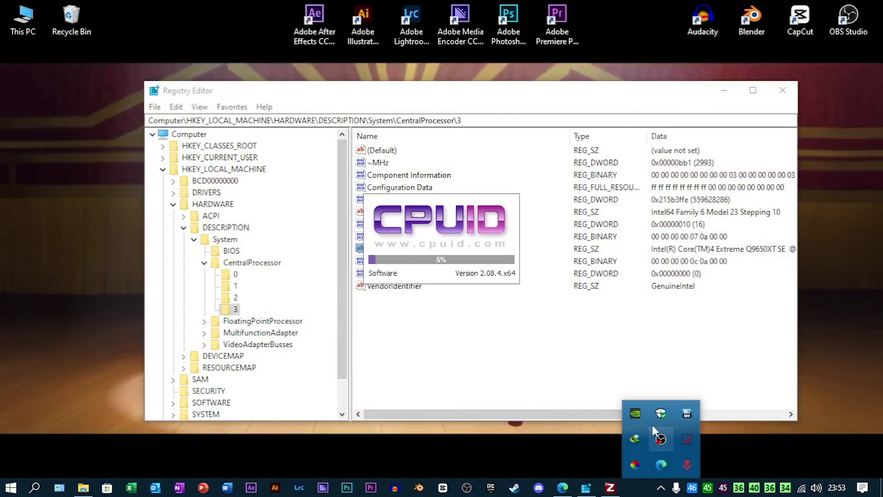
right_click(684, 419)
click(706, 355)
scroll(457, 230, down, 3)
scroll(388, 197, up, 3)
mouse_move(307, 140)
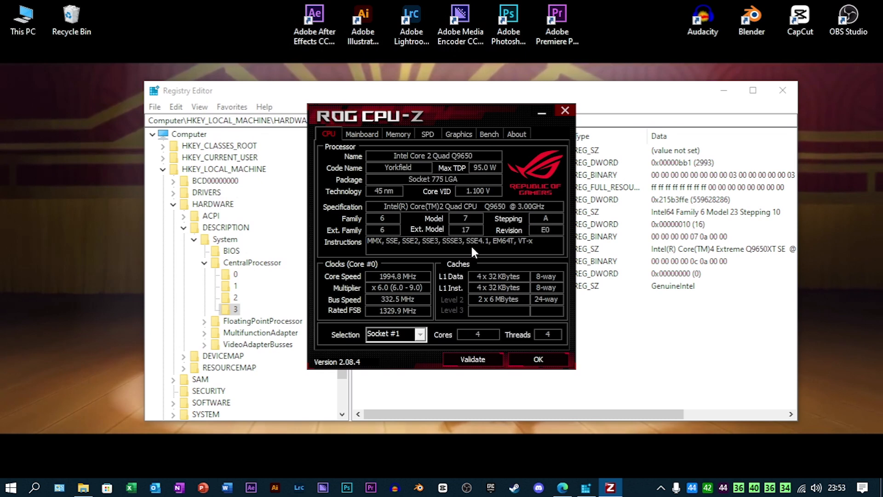
click(567, 112)
Step: Return the Registry Editor to HKEY_LOCAL_MACHINE by trimming the key path, and close the editor
click(570, 120)
key(ctrl+BackSpace)
key(ctrl+BackSpace)
key(ctrl+BackSpace)
key(ctrl+BackSpace)
key(ctrl+BackSpace)
key(Return)
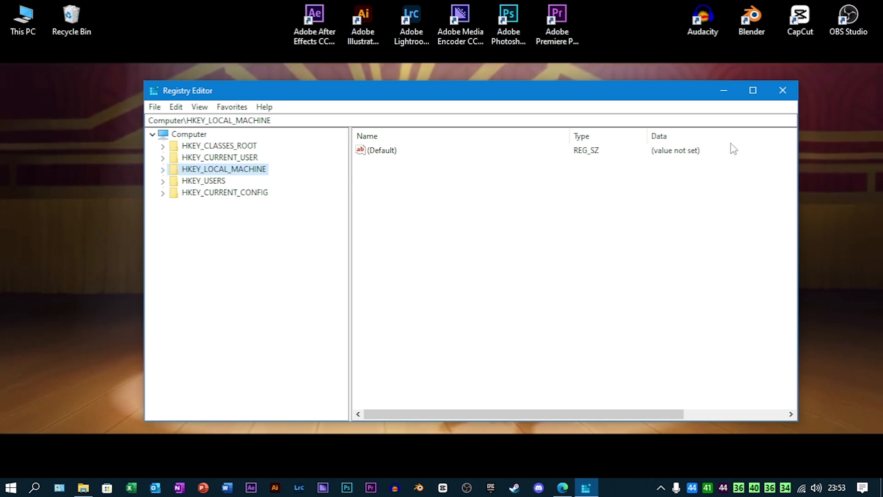
click(784, 91)
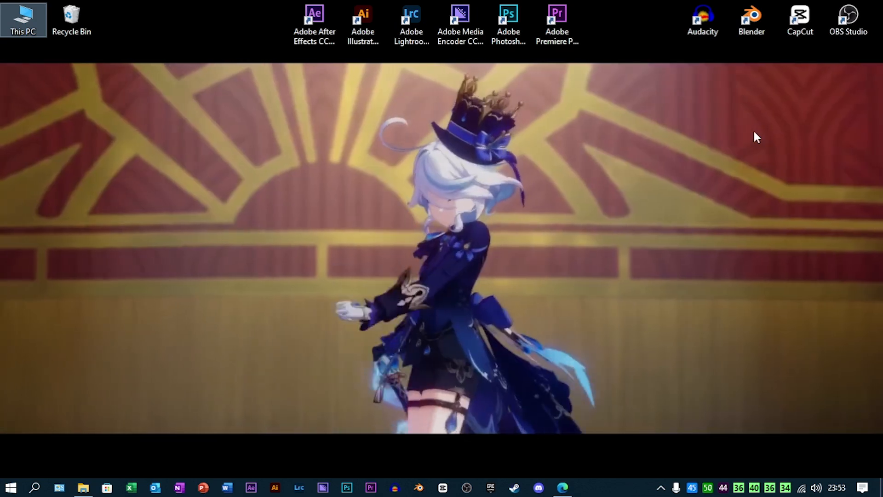
Step: Search Windows for Device Manager and open it
key(super)
text(DEVIC)
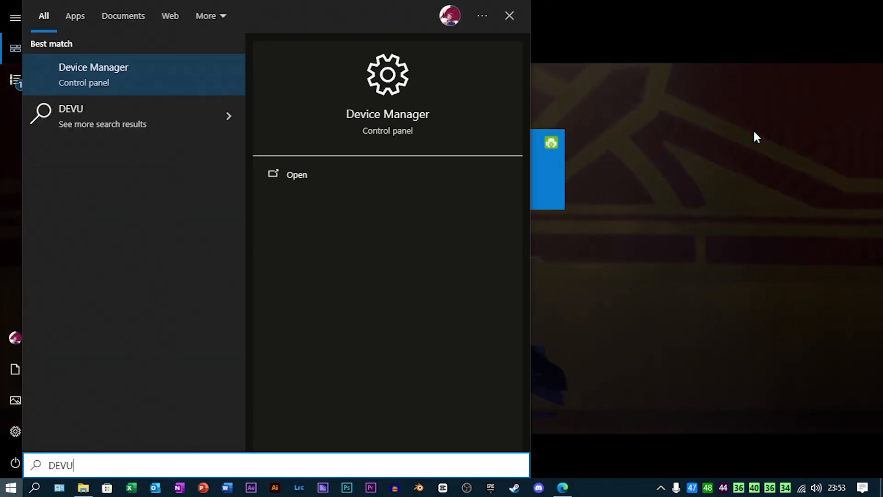
text(E M)
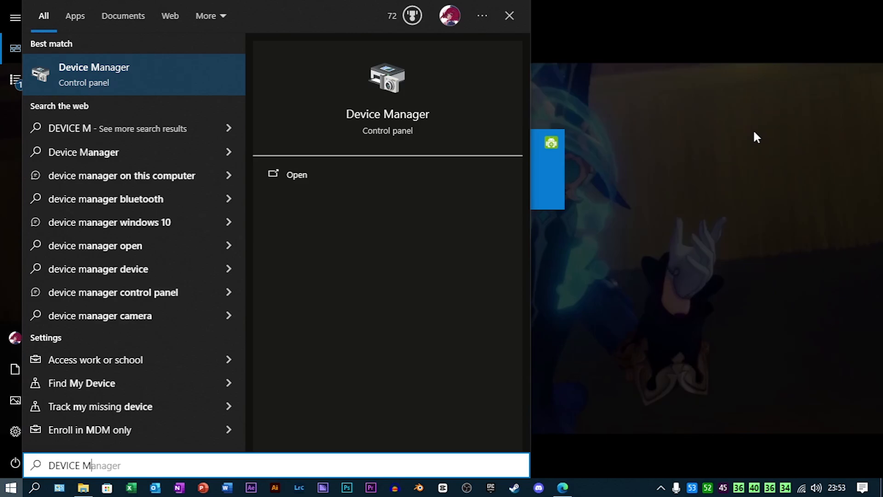
key(Return)
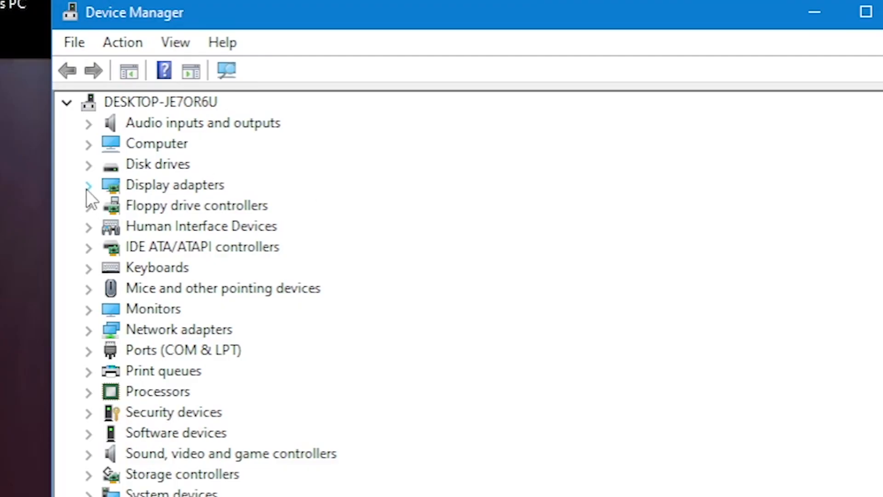
Step: Expand Display adapters and open the property details of the NVIDIA GeForce RTX 4090
click(89, 186)
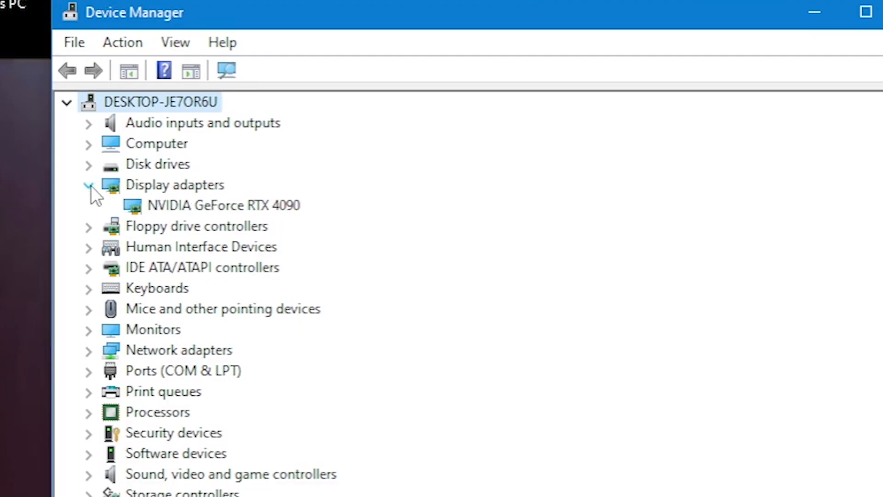
right_click(174, 212)
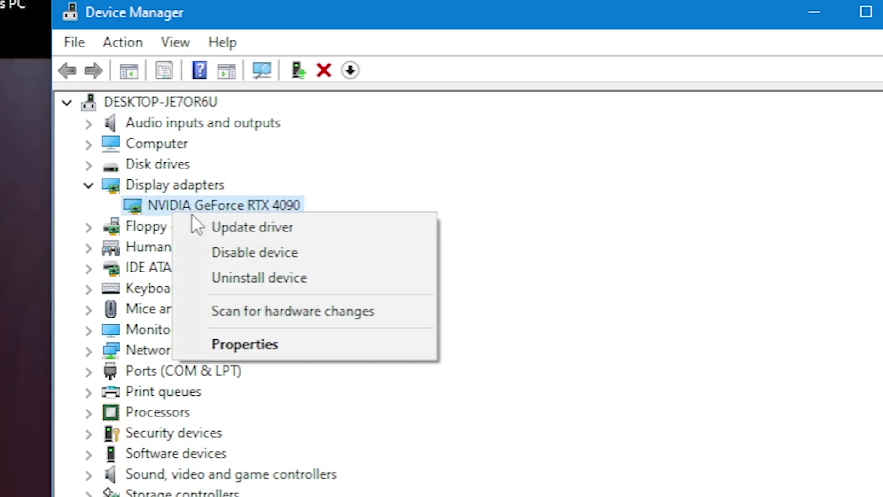
click(251, 352)
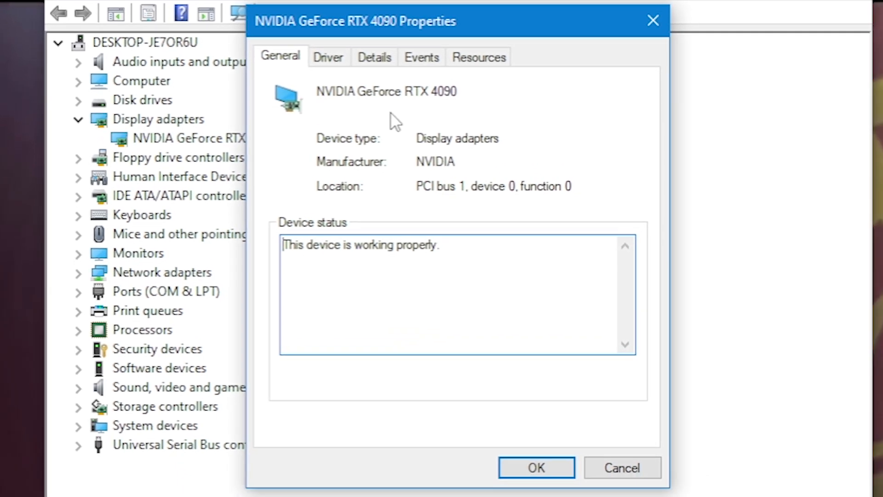
click(382, 63)
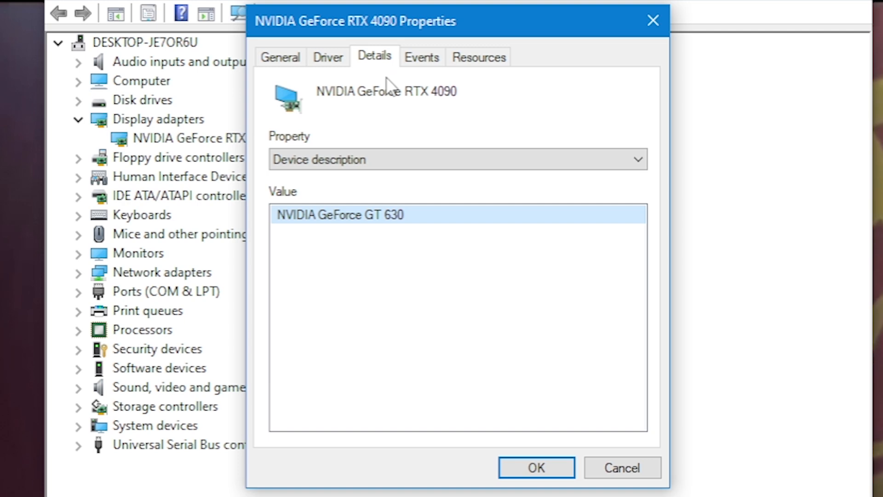
Step: Show the Driver key property in the graphics card's details
click(316, 166)
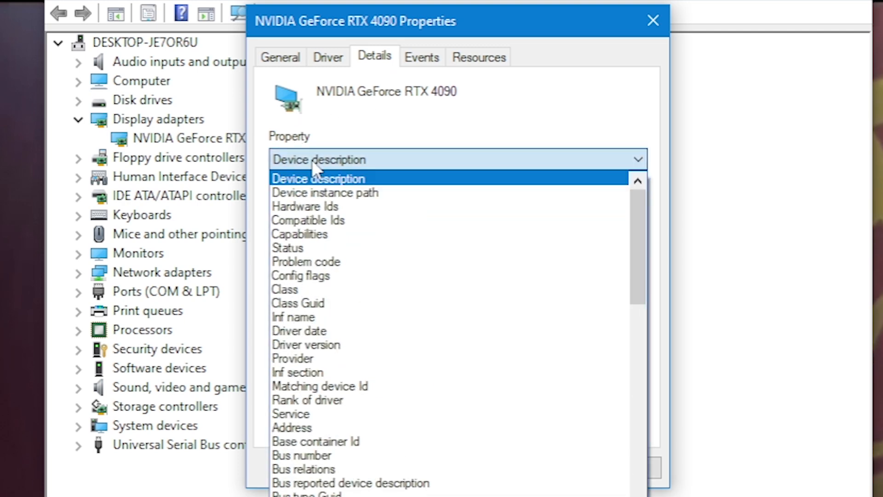
key(d)
key(d)
key(d)
key(d)
key(d)
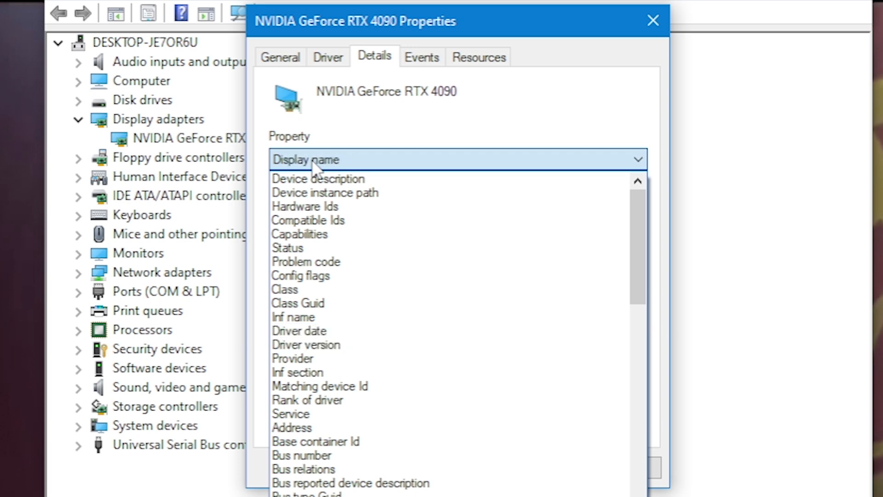
key(d)
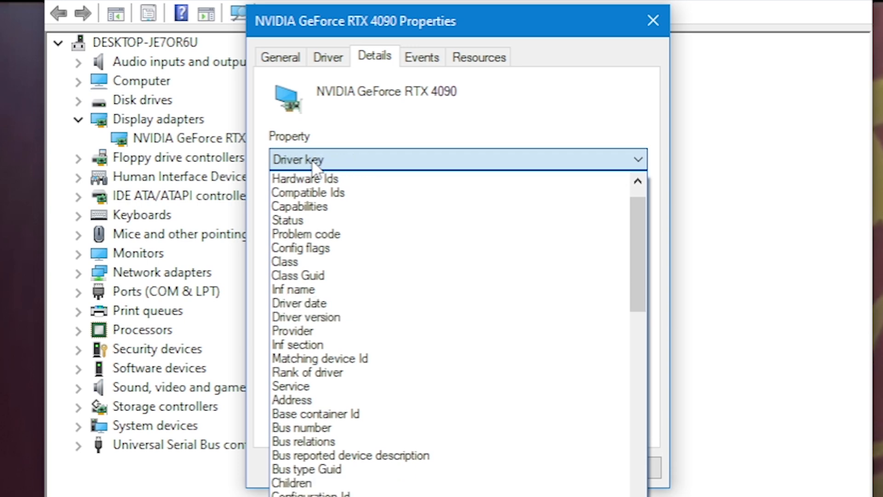
key(Return)
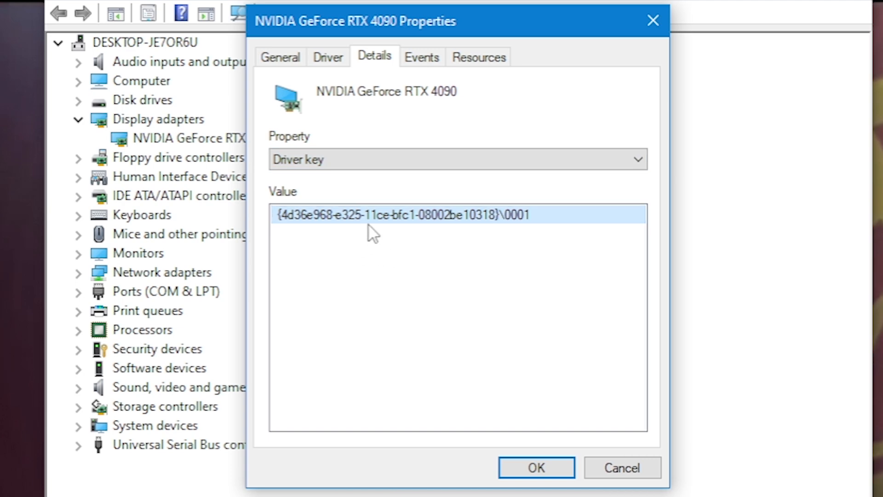
Step: Copy the graphics card's driver key value and close its properties and Device Manager
right_click(392, 216)
click(432, 227)
click(513, 471)
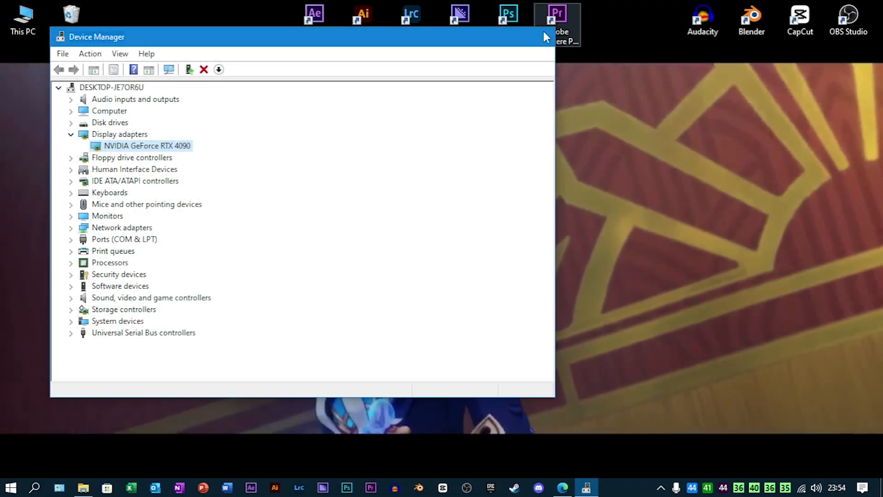
click(519, 36)
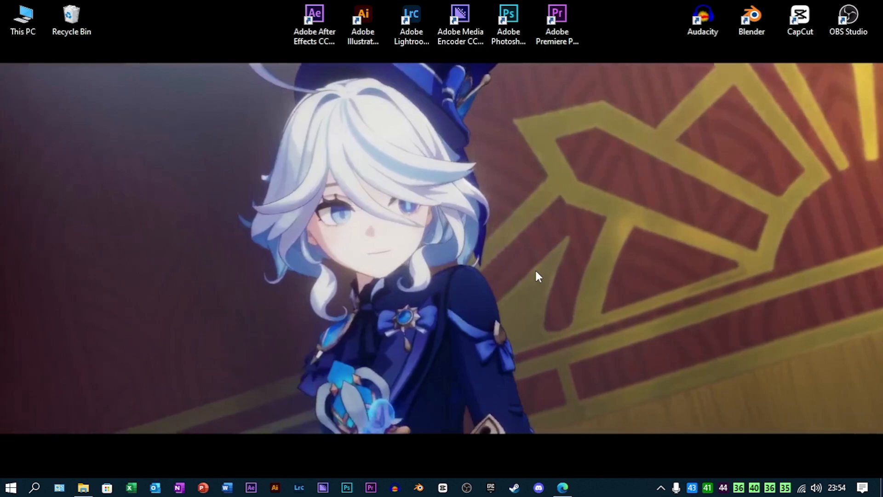
Step: Reopen the Registry Editor and go to HKEY_LOCAL_MACHINE\SYSTEM\ControlSet001\Enum
key(super+r)
key(Return)
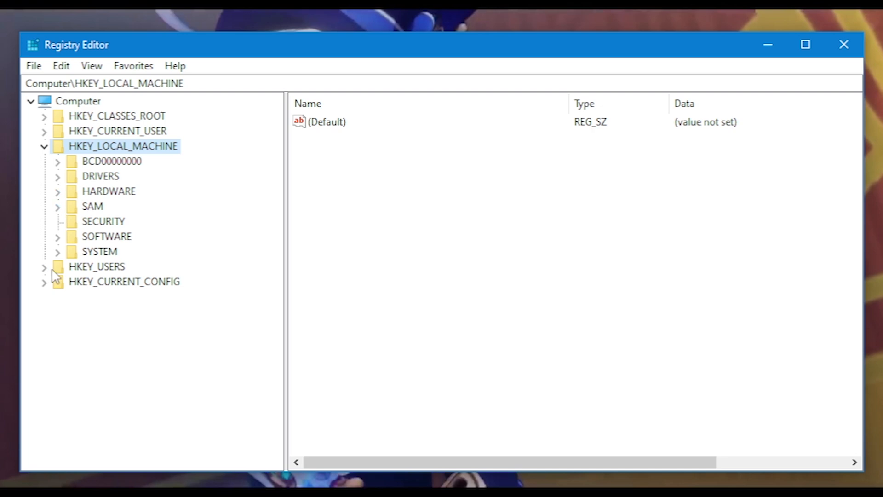
click(56, 253)
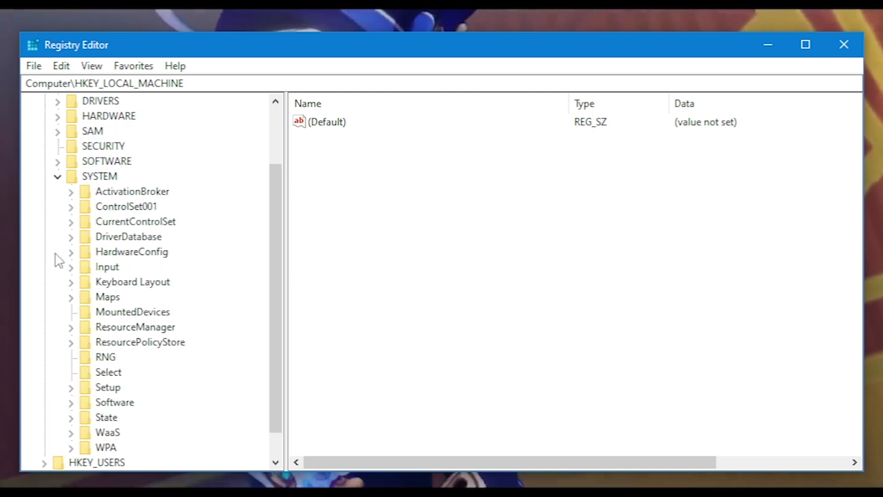
click(71, 207)
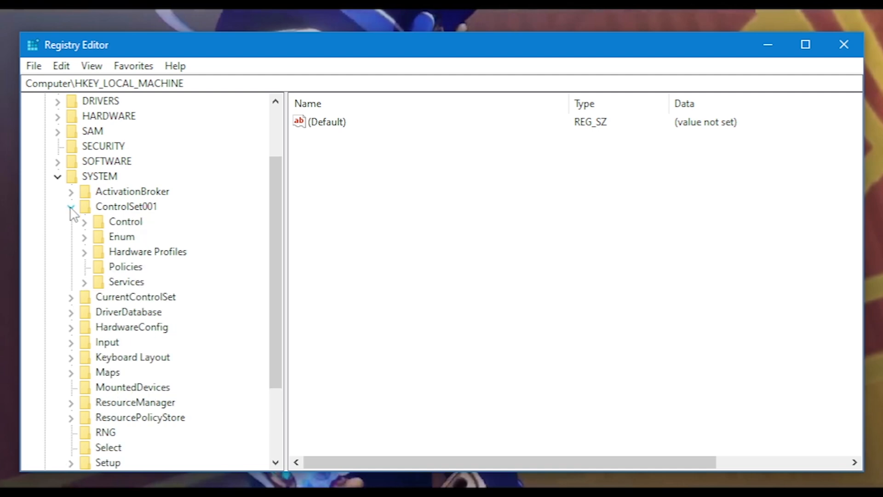
click(120, 237)
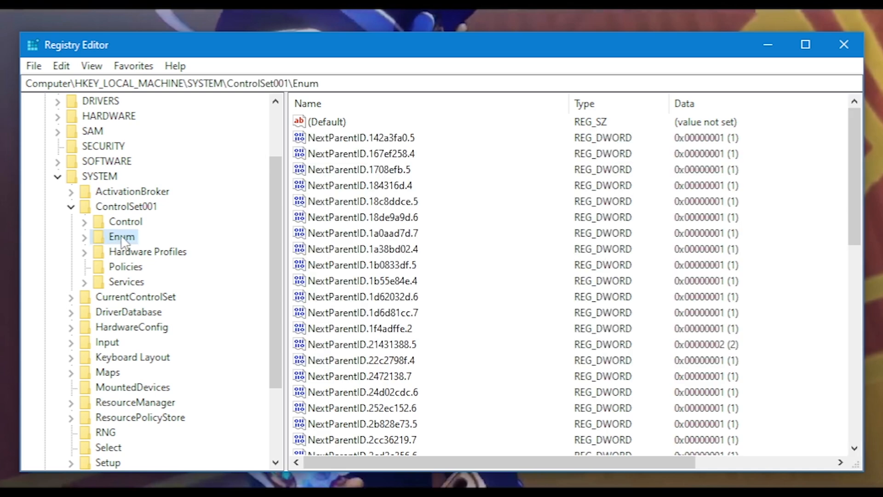
scroll(274, 230, down, 3)
scroll(358, 234, down, 7)
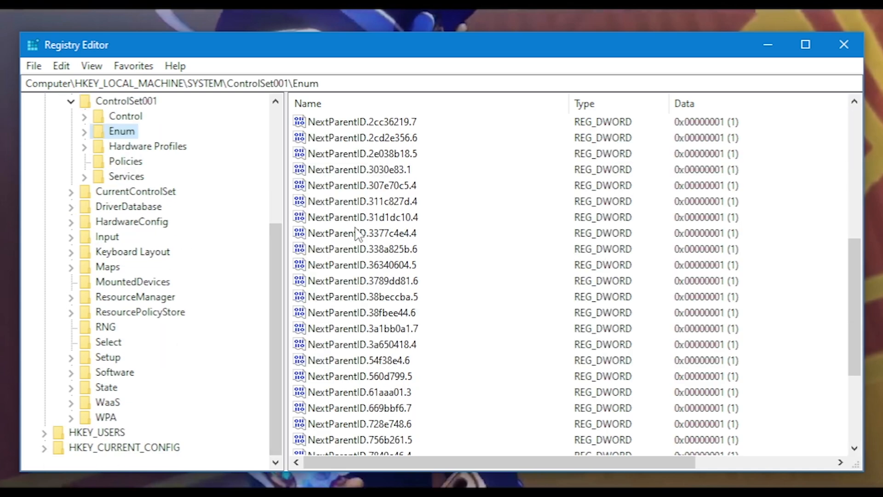
Step: Search the registry from the Enum key for the copied graphics card driver key value
scroll(356, 235, up, 6)
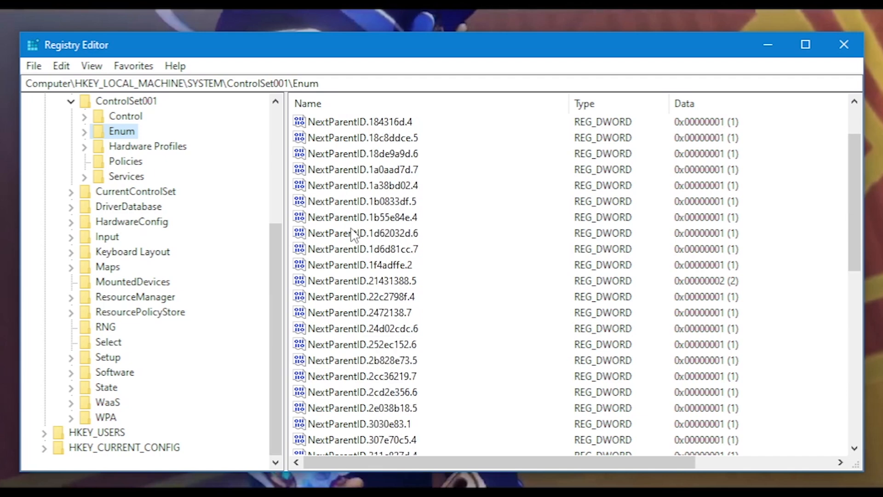
scroll(356, 235, down, 8)
scroll(222, 205, up, 4)
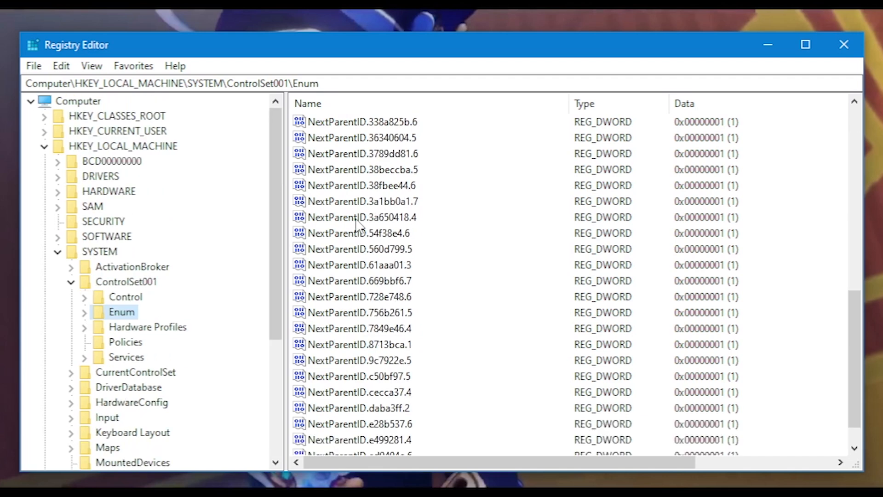
scroll(360, 227, up, 4)
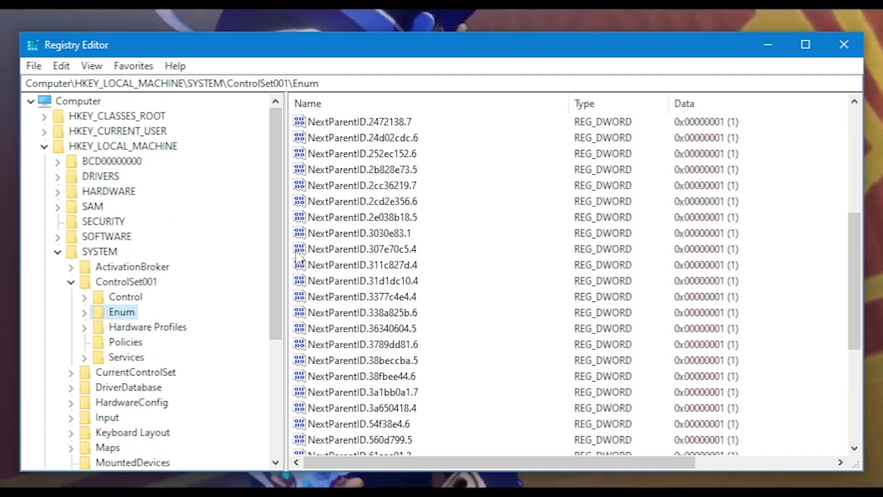
key(ctrl+f)
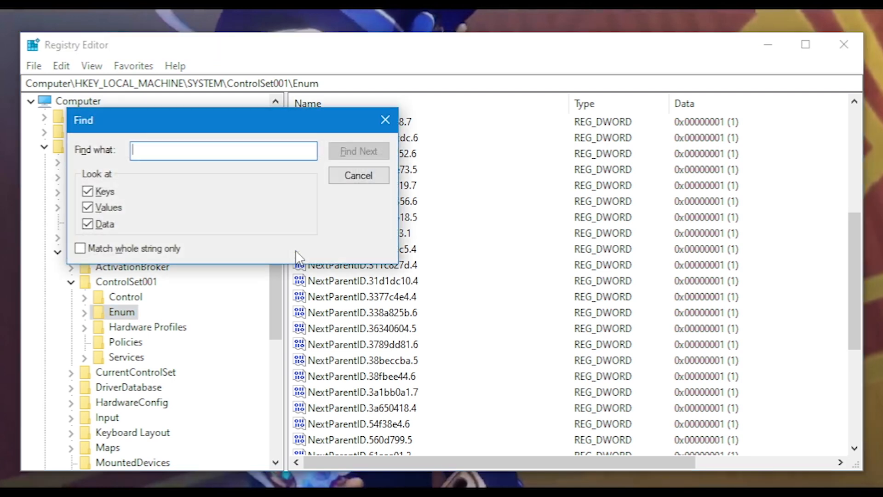
key(ctrl+v)
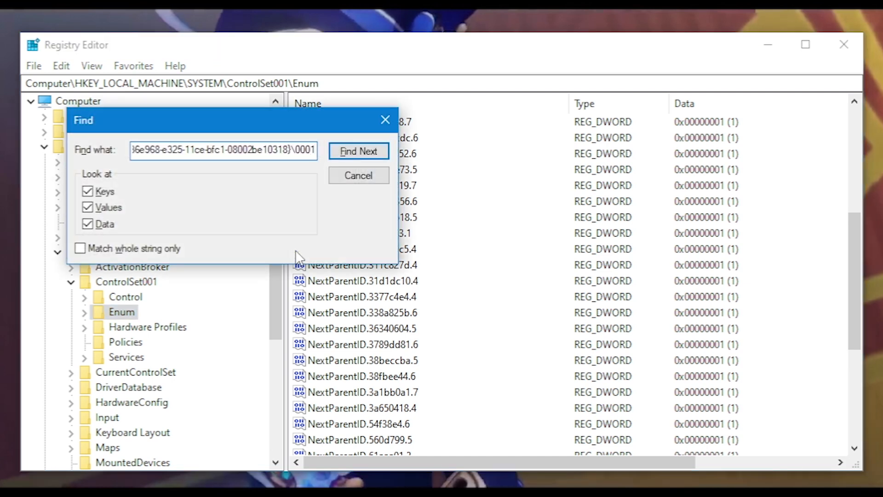
click(379, 156)
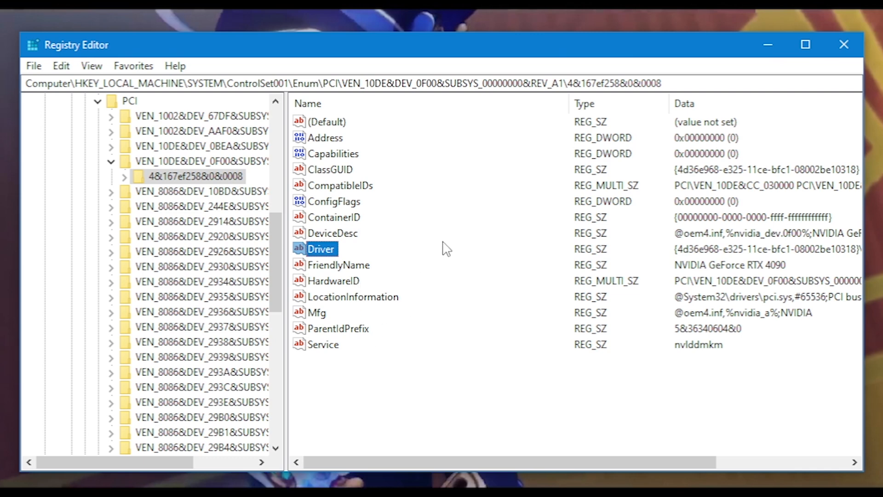
Step: Set the FriendlyName value's data to "NVIDIA GeForce RTX Quadro 4090XT SE Black Edition"
click(361, 268)
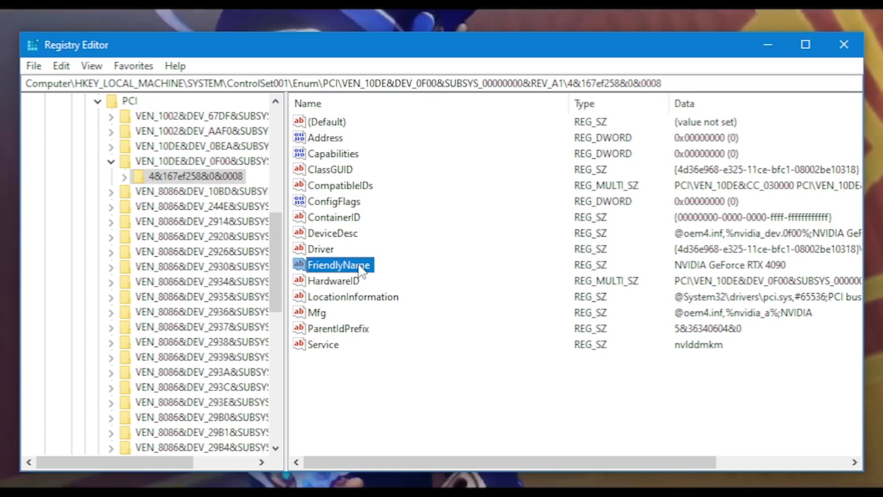
right_click(361, 270)
click(382, 286)
click(175, 208)
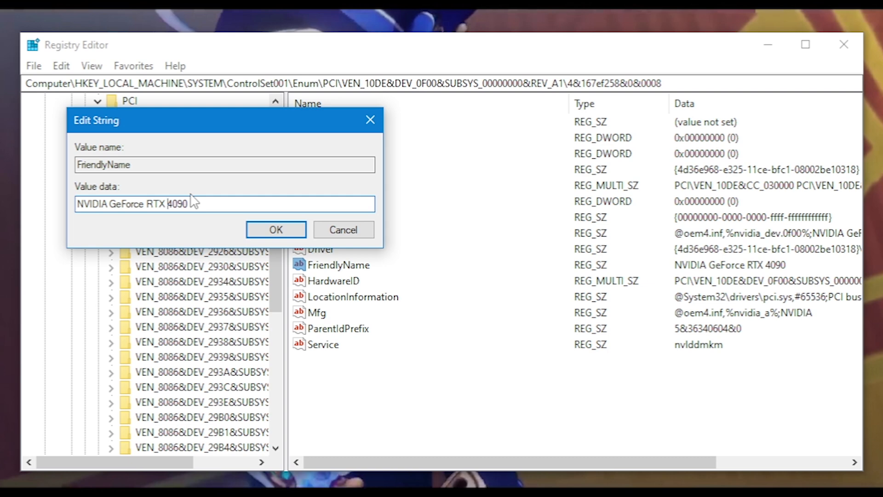
text(Quadro 4090XT SE Black Edition)
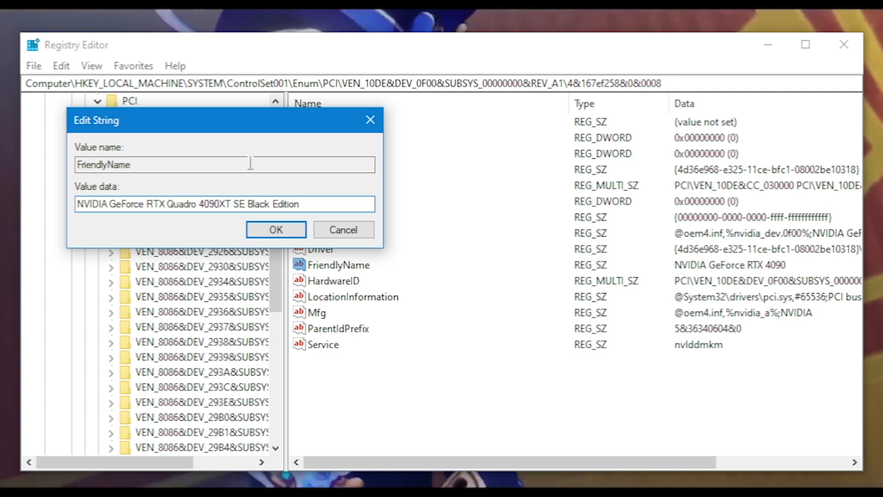
click(276, 230)
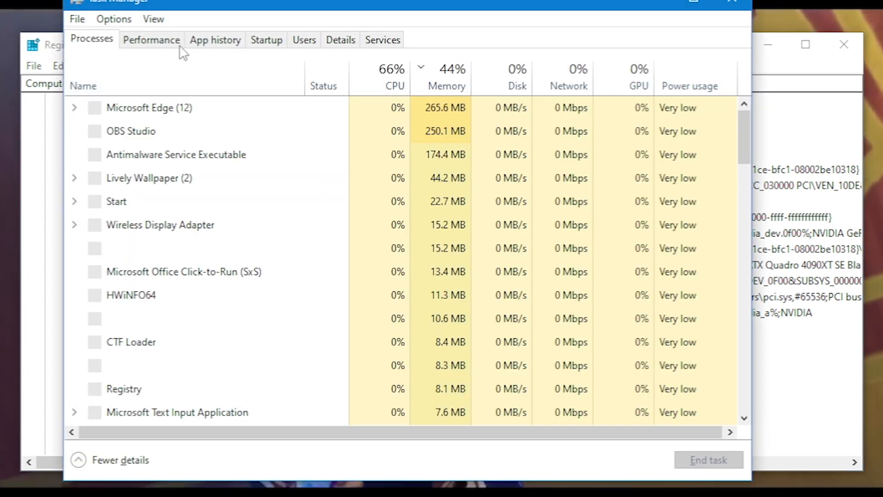
Step: Check the graphics card's name in Task Manager's GPU 0 performance details and close Task Manager
click(180, 46)
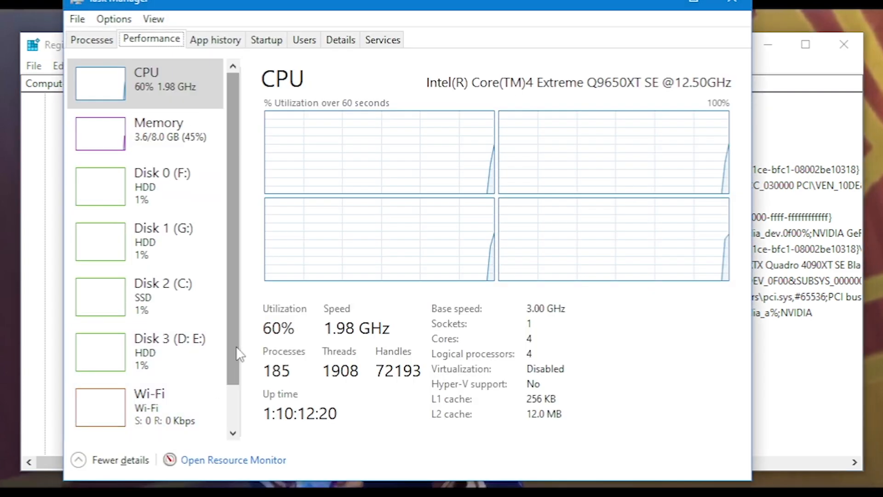
scroll(203, 405, down, 2)
click(203, 421)
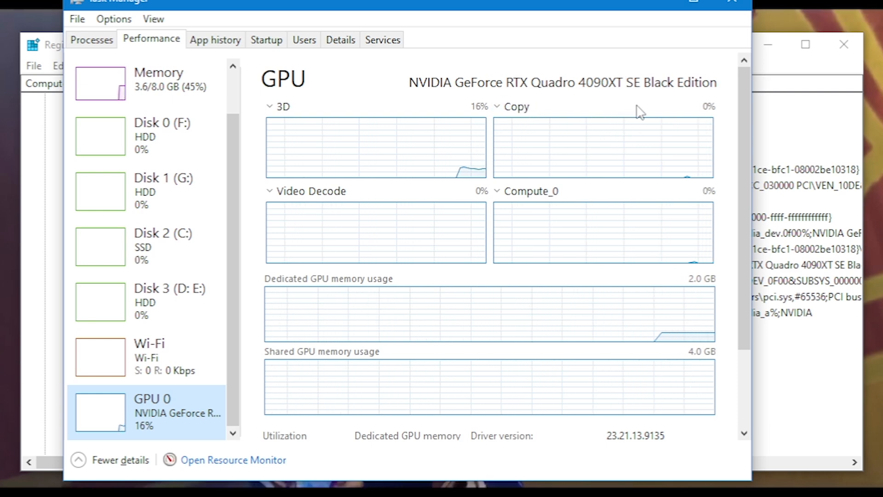
click(734, 10)
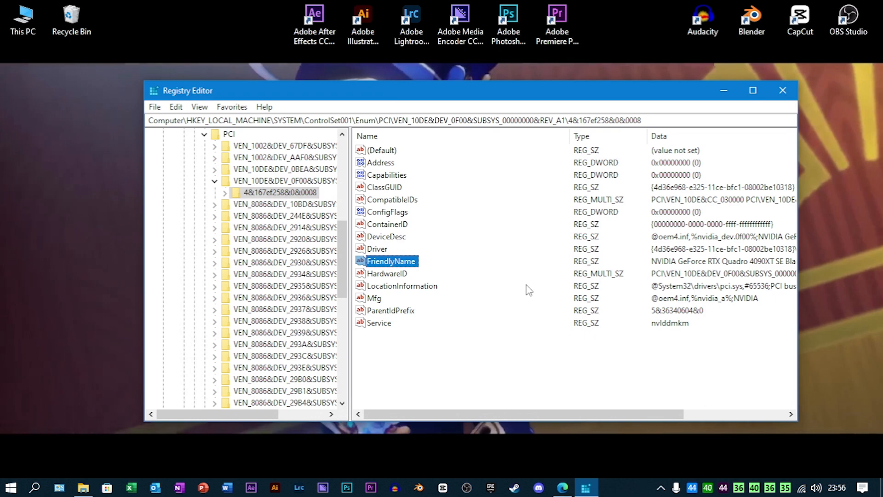
Step: Open Device Manager, check the graphics card's name under Display adapters, and close it
key(super)
text(dev)
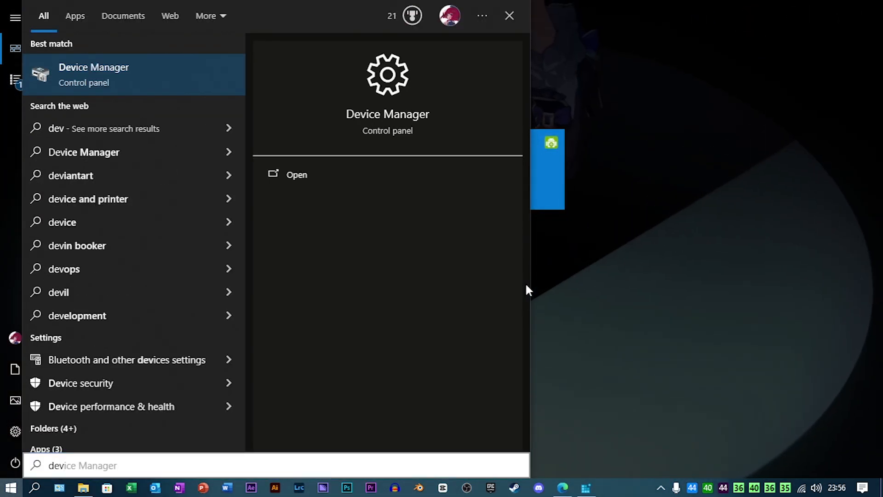
key(Return)
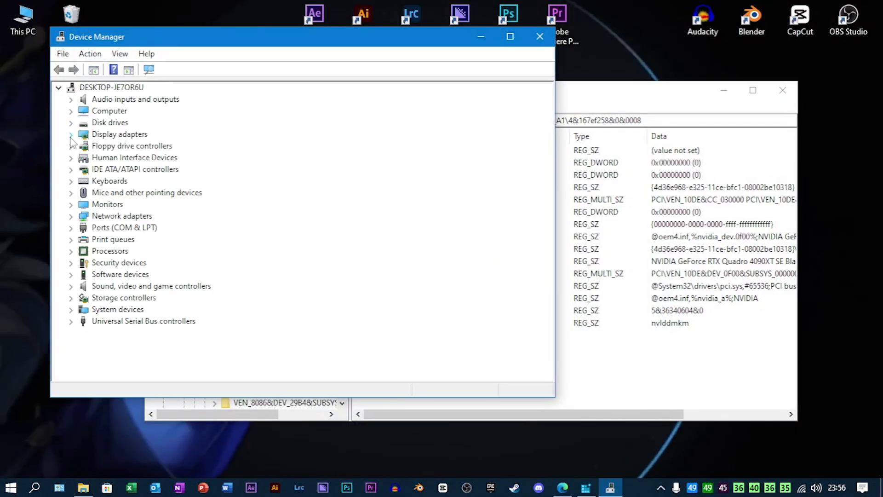
click(71, 135)
click(180, 146)
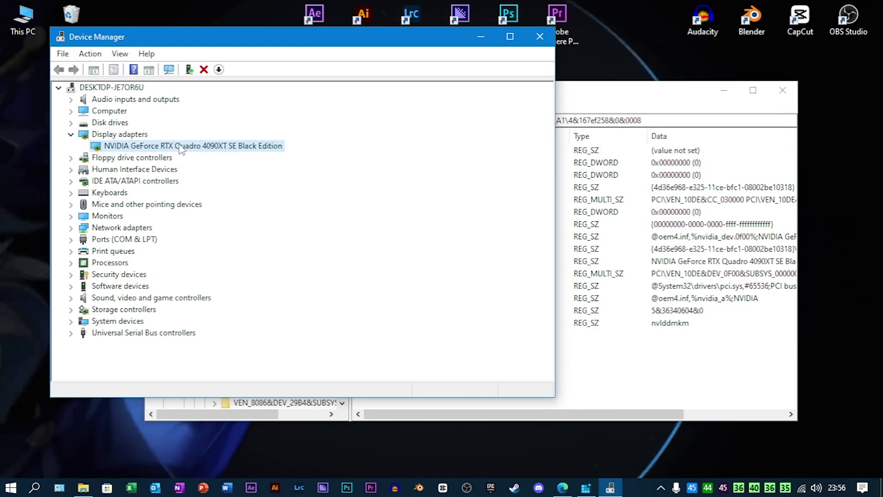
click(539, 37)
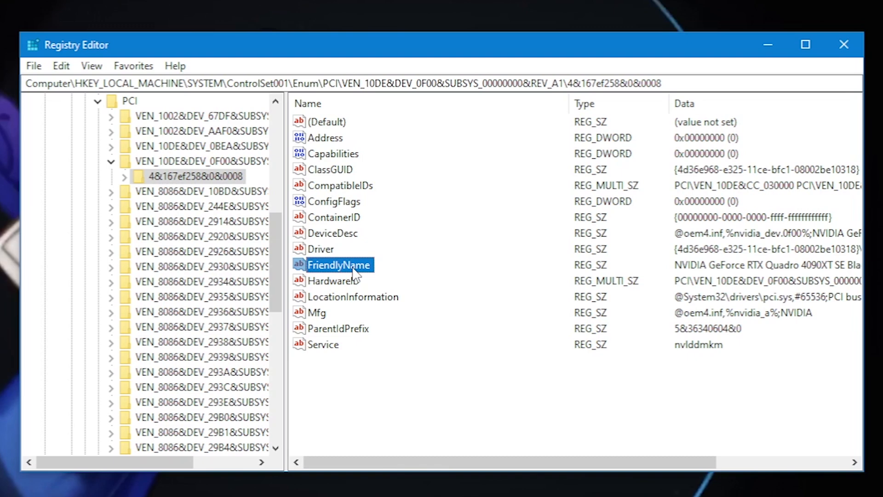
Step: Delete the FriendlyName value from the graphics card's registry key
right_click(354, 269)
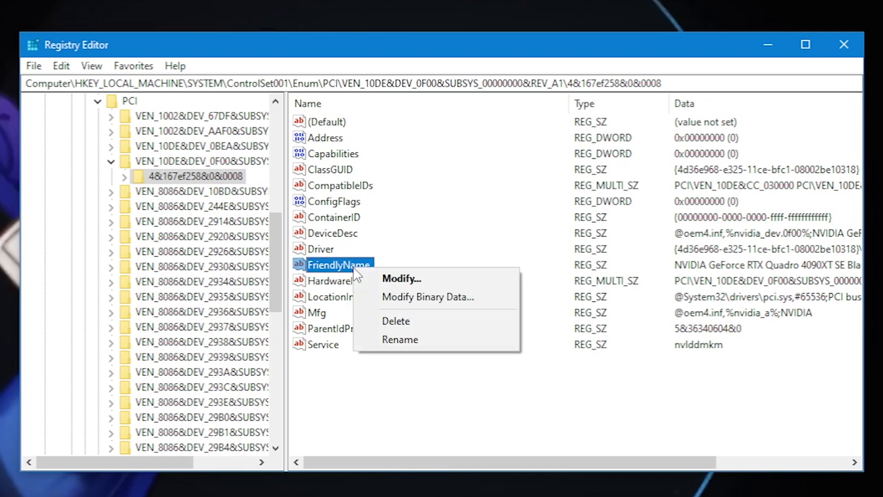
click(391, 322)
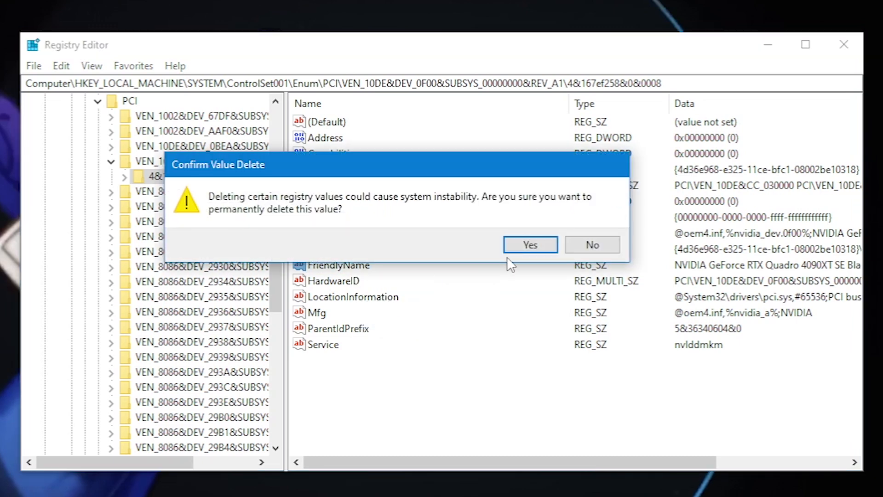
click(517, 247)
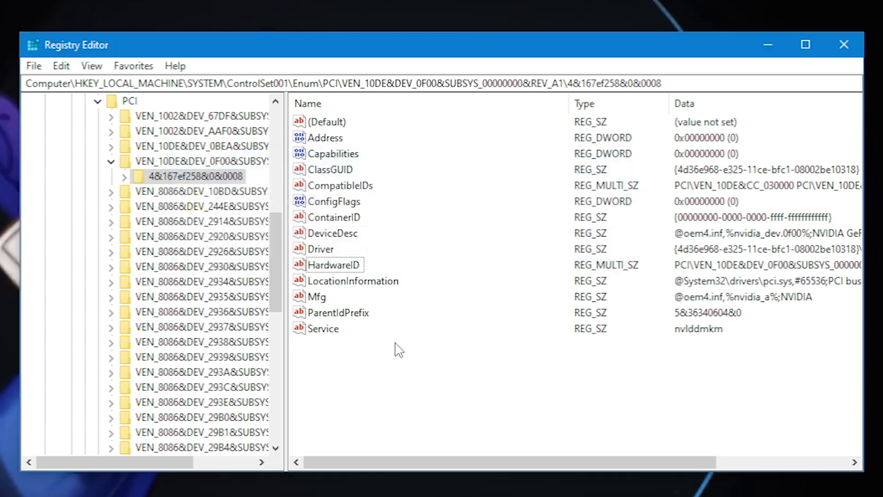
Step: Create a new string value named FriendlyName in the graphics card's registry key
right_click(375, 356)
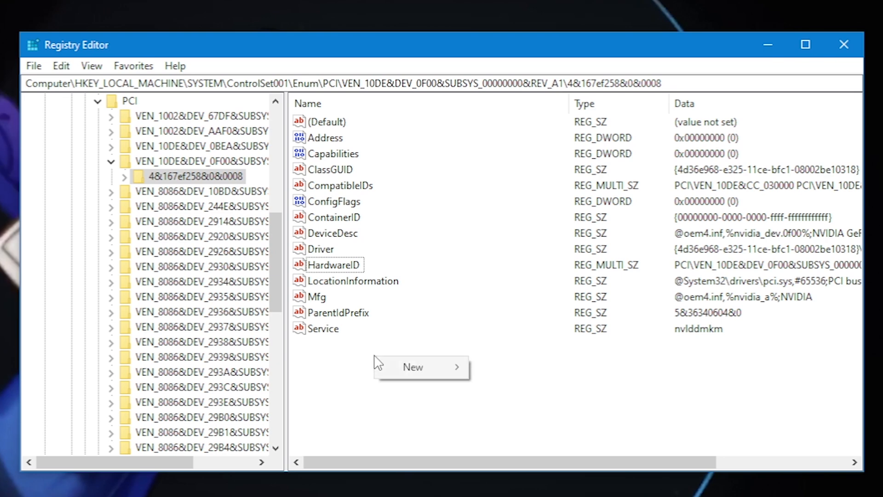
mouse_move(402, 368)
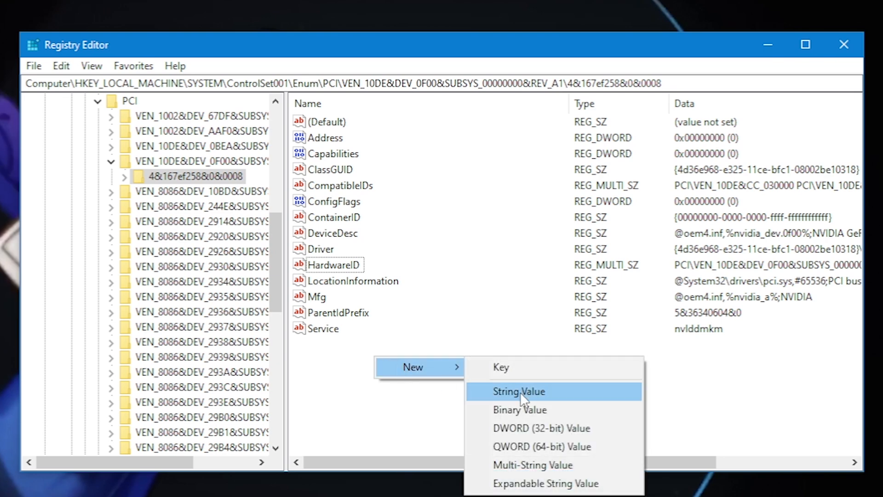
click(564, 394)
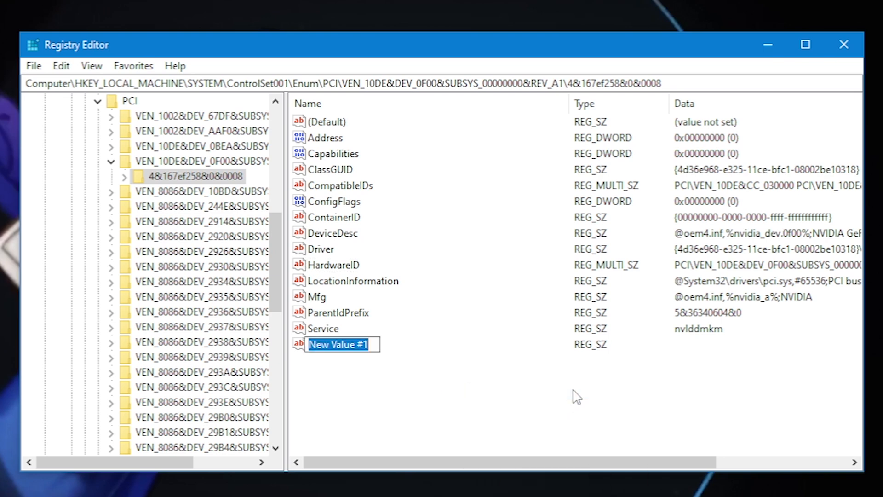
text(F)
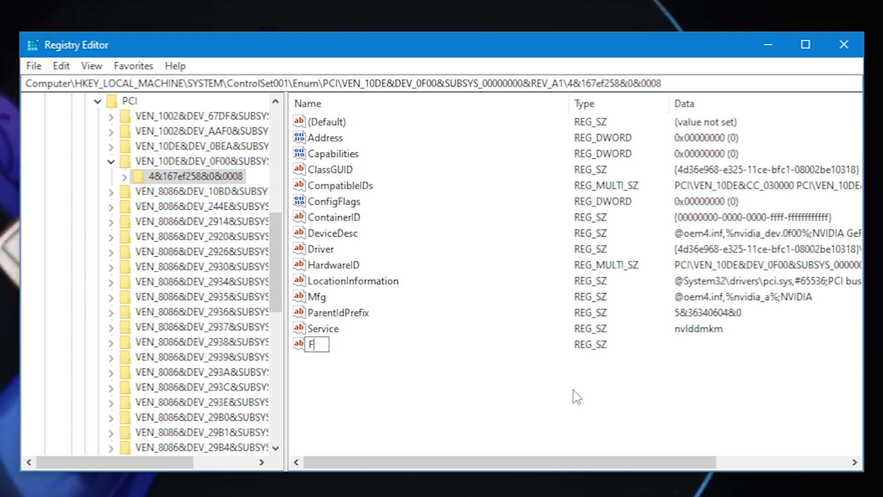
text(riendlyName)
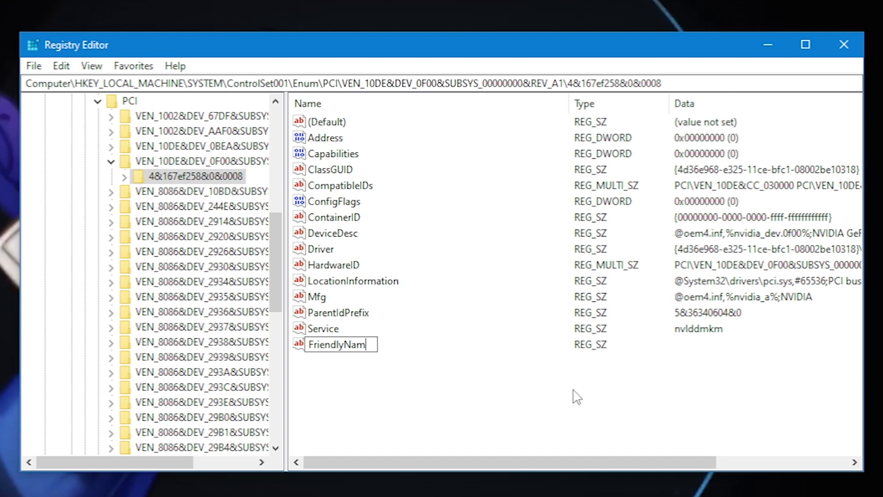
key(Return)
Step: Set the new FriendlyName value's data to "Nvidia Quadro 4090XT SE Studio Edition"
right_click(340, 345)
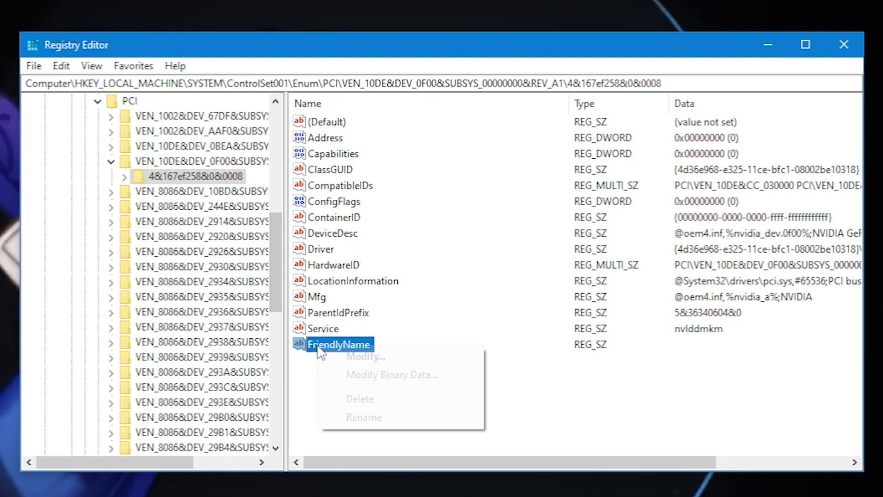
click(348, 353)
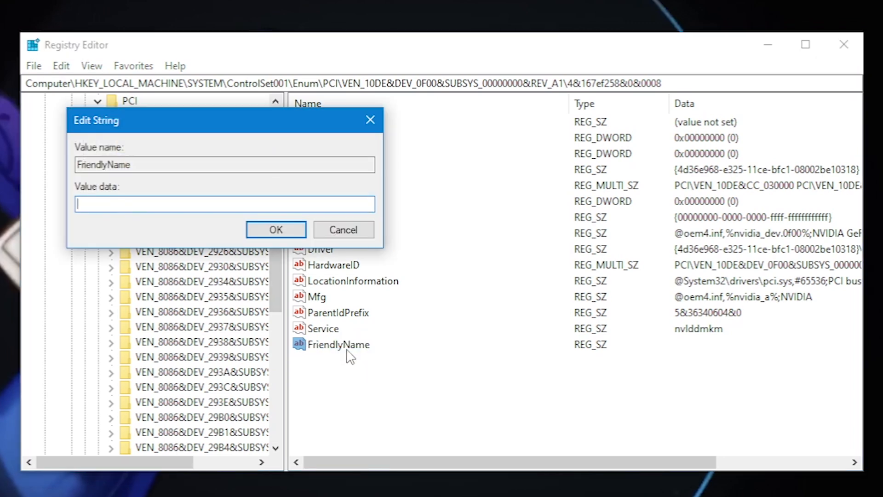
text(Nvidia Quadro 4090AXSE Studio)
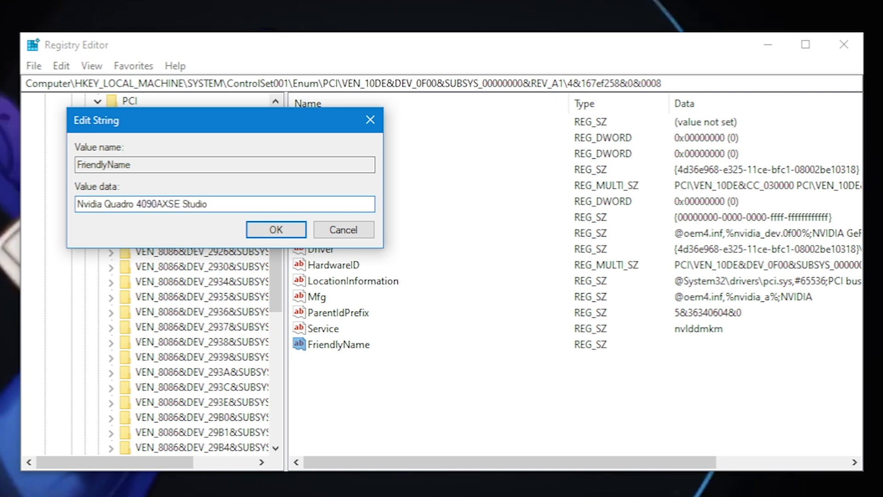
key(BackSpace)
text(T SE Studio E)
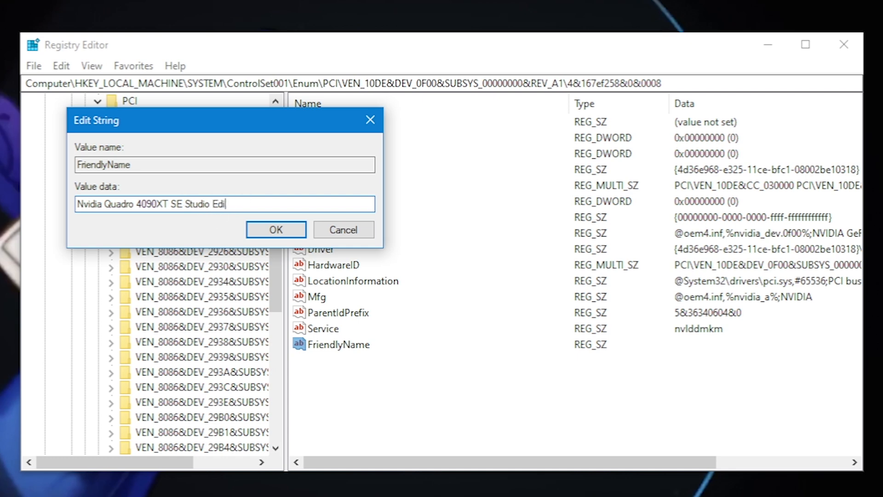
text(dition)
key(Return)
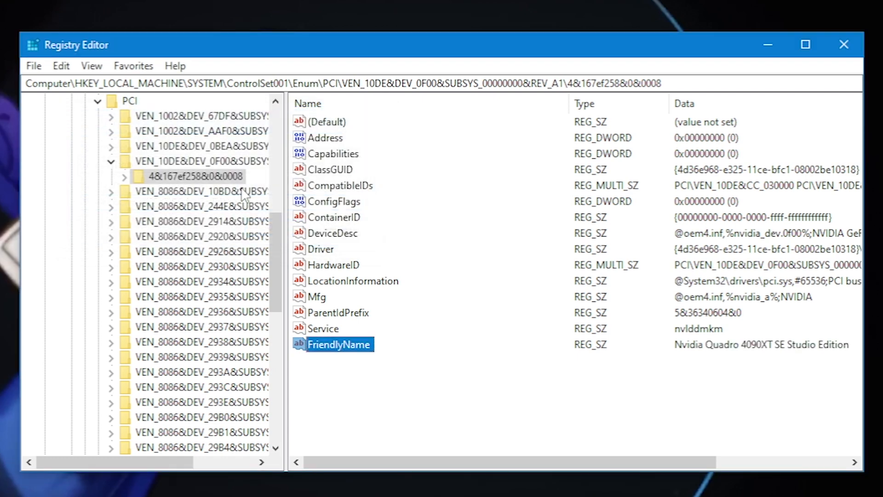
Step: Check the graphics card's name in Task Manager's GPU performance details, and close Task Manager and the Registry Editor
right_click(682, 488)
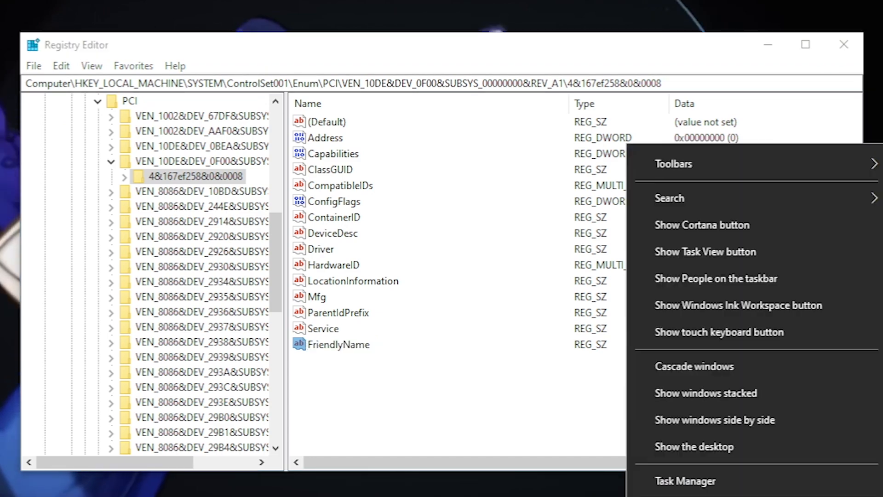
click(683, 483)
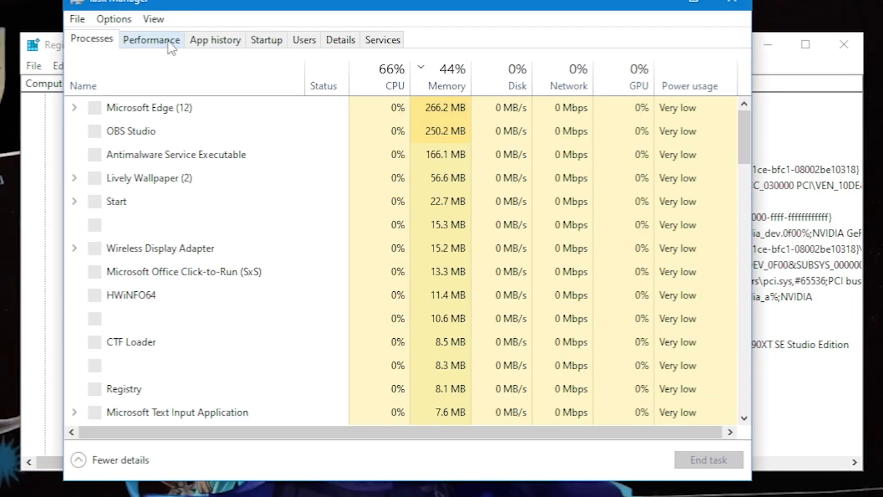
click(167, 42)
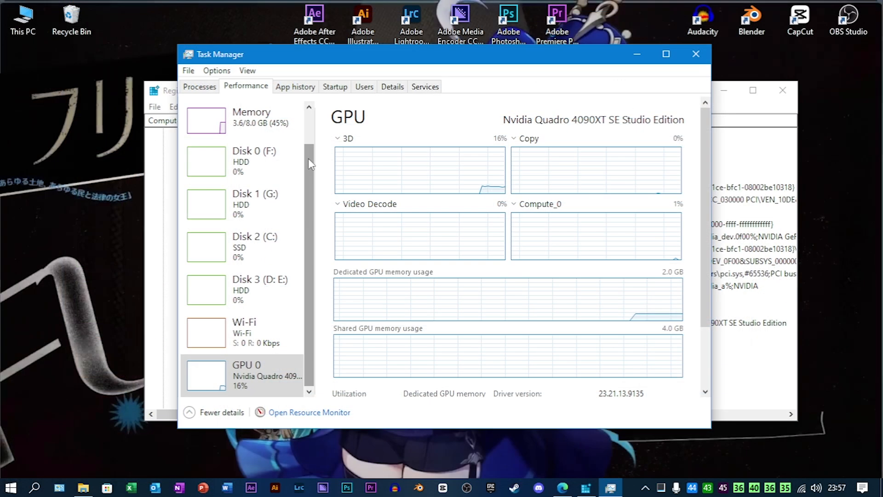
drag(232, 132, 239, 90)
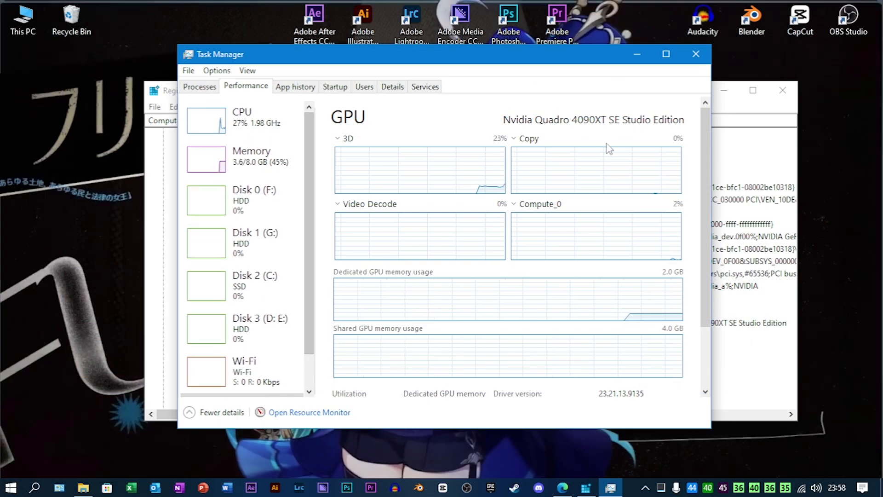
click(696, 54)
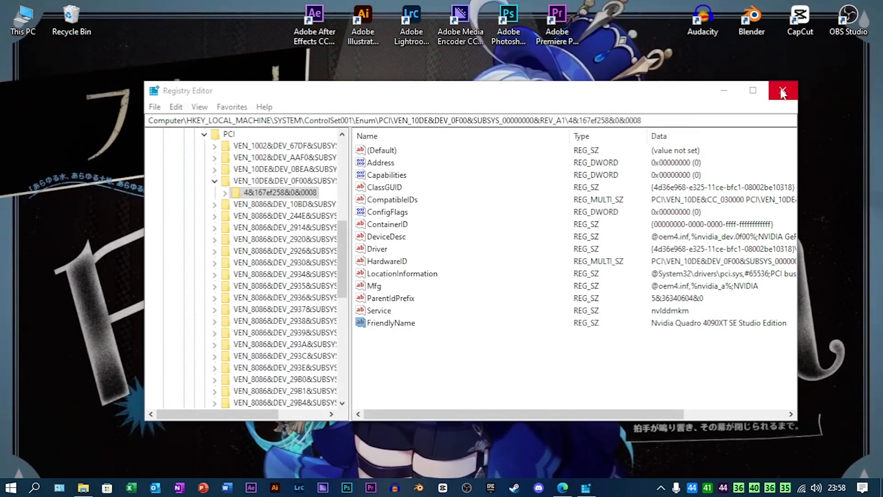
click(783, 87)
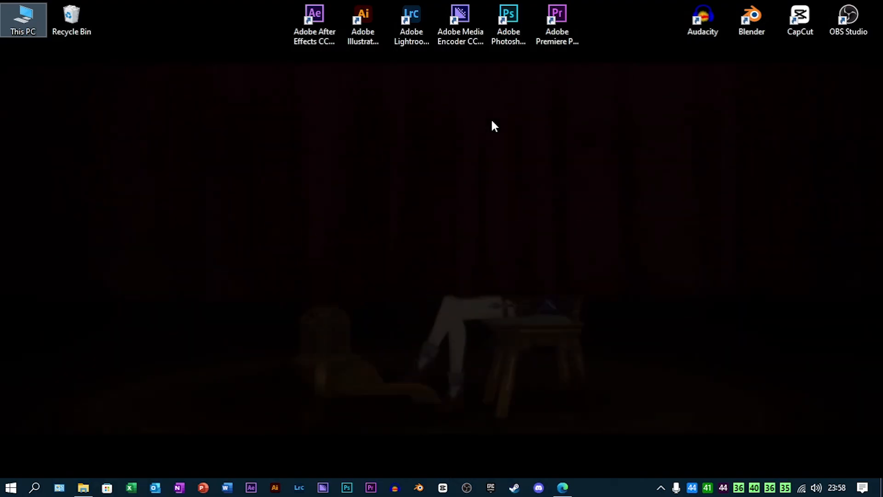